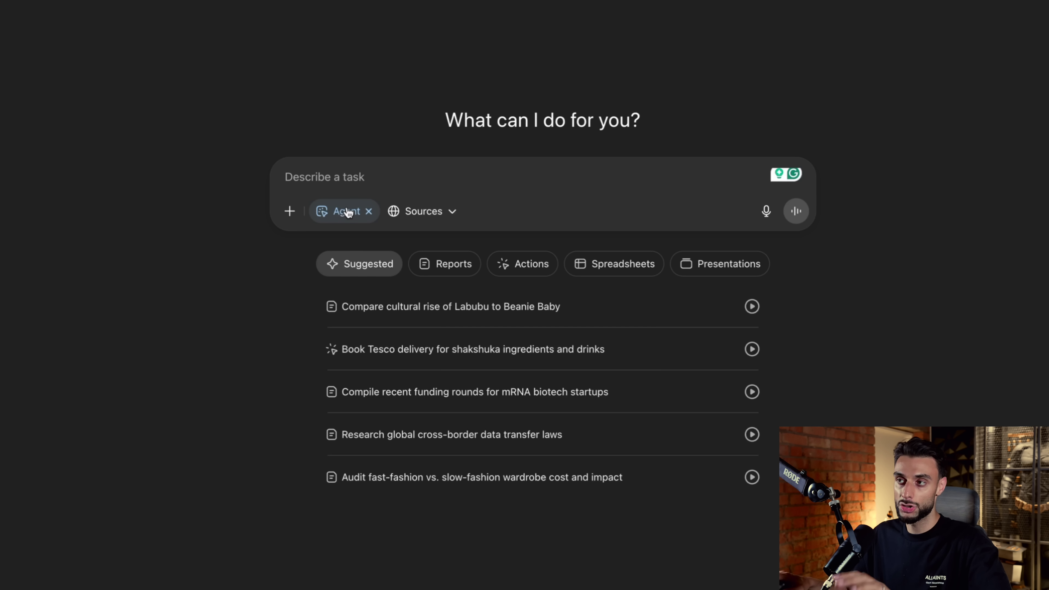
Step: Switch the new task to Agent mode from the Tools list
{"action": "left_click", "coordinate": [368, 213]}
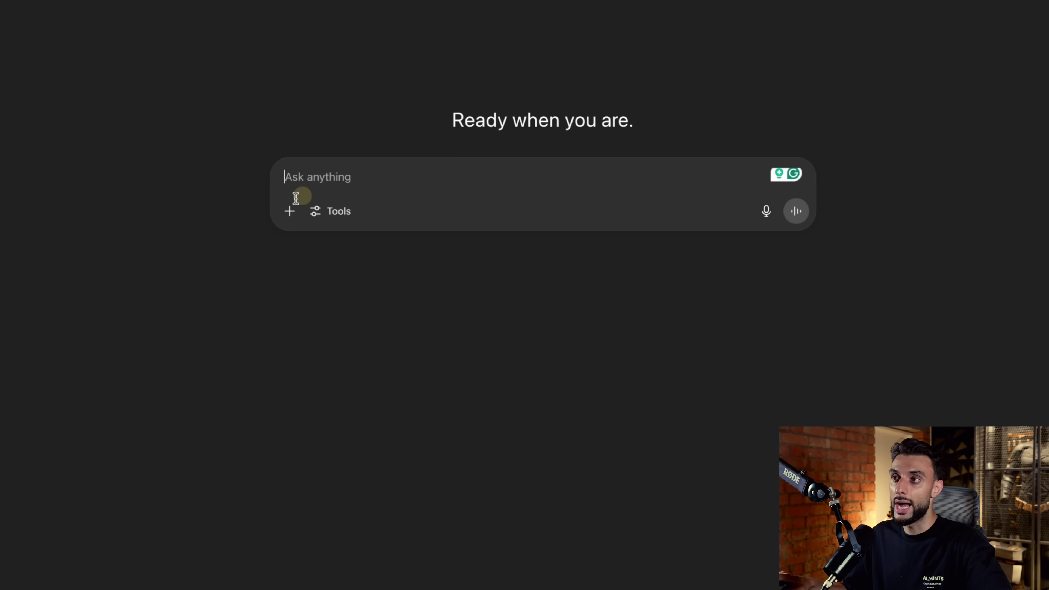
{"action": "left_click", "coordinate": [333, 225]}
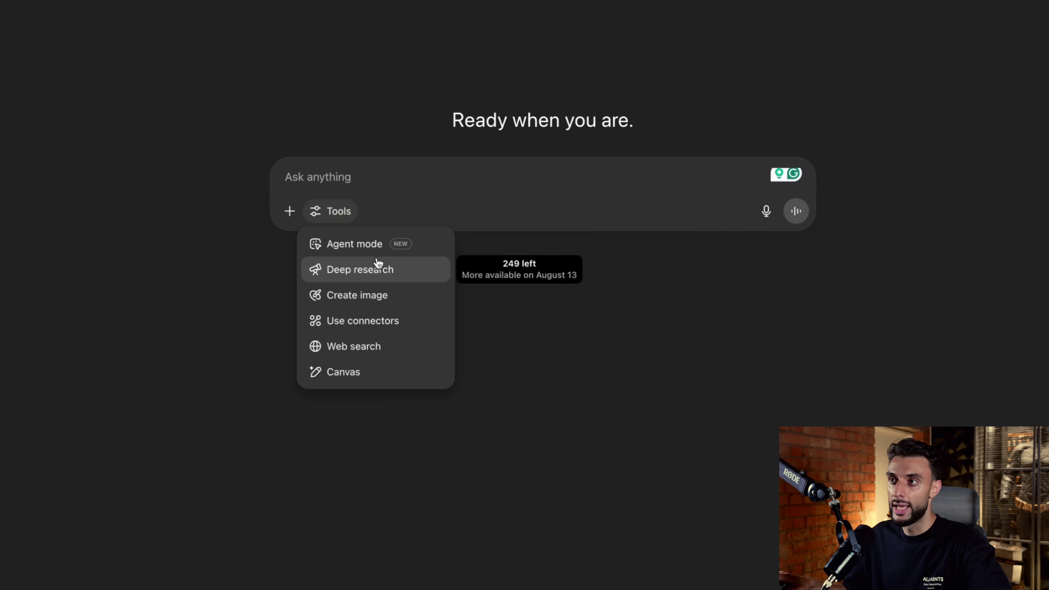
{"action": "left_click", "coordinate": [373, 245]}
{"action": "left_click", "coordinate": [368, 211]}
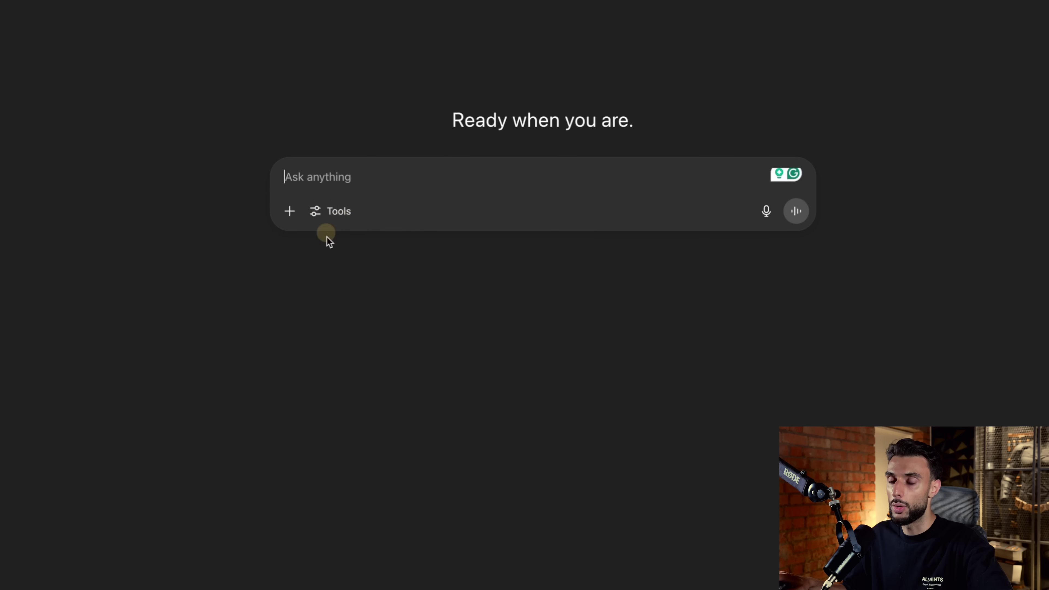
{"action": "left_click", "coordinate": [330, 212]}
{"action": "left_click", "coordinate": [357, 244]}
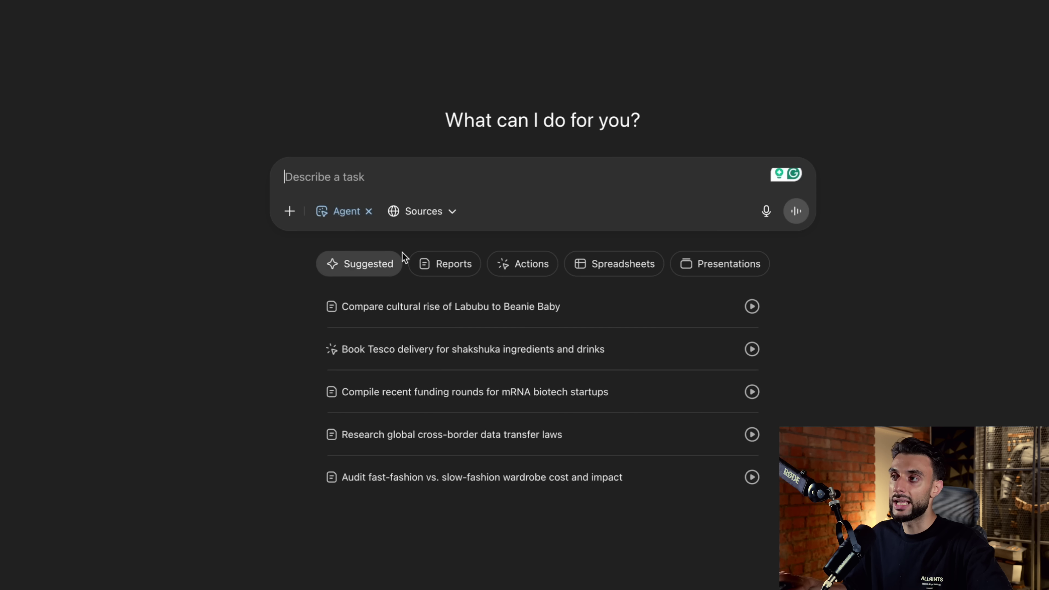
Step: Browse the Reports, Actions, Spreadsheets and Presentations suggestions, then return to Suggested
{"action": "left_click", "coordinate": [463, 267]}
{"action": "left_click", "coordinate": [525, 264]}
{"action": "left_click", "coordinate": [608, 267]}
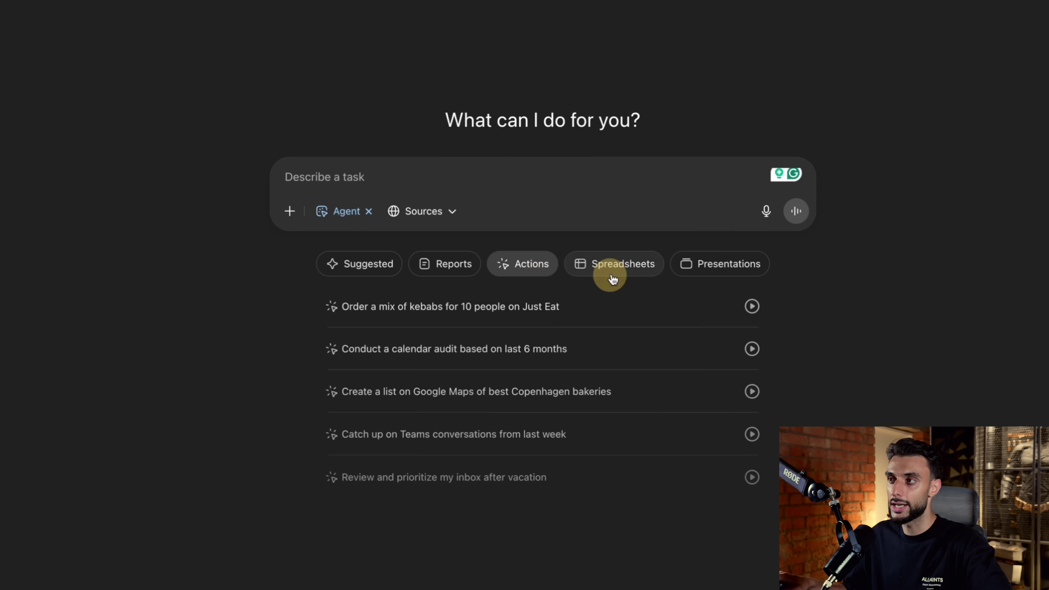
{"action": "left_click", "coordinate": [727, 267]}
{"action": "left_click", "coordinate": [331, 264]}
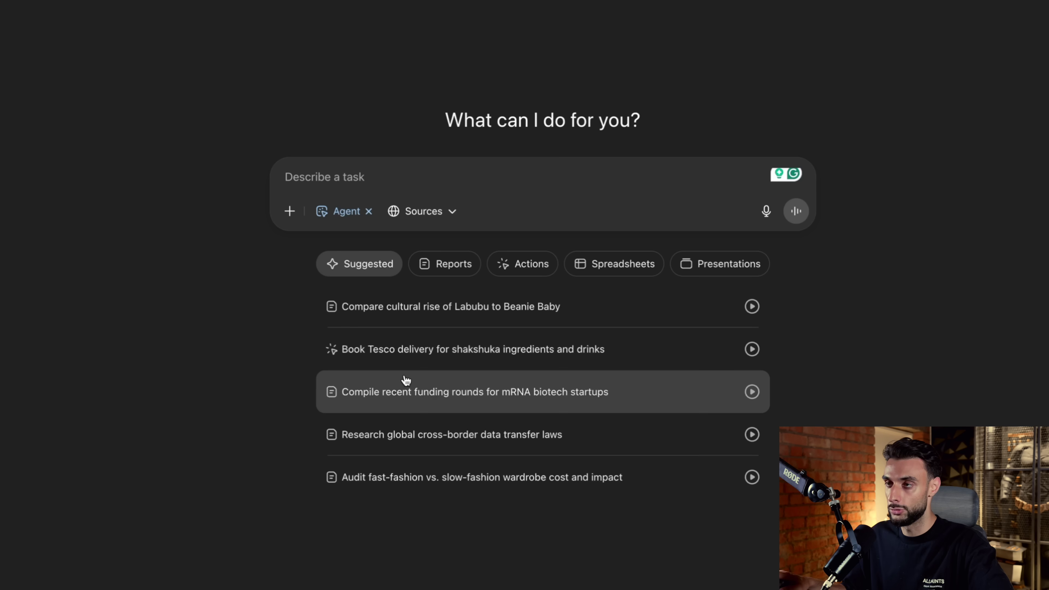
Step: Paste the heated-vest ad brief into the task box and dismiss the Grammarly suggestion
{"action": "key", "text": "super+v"}
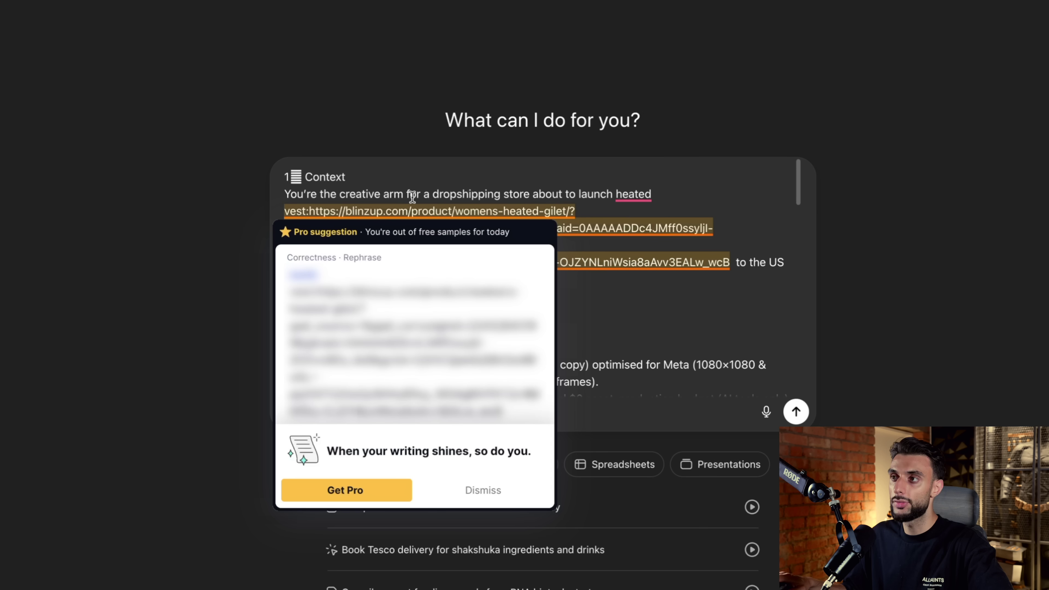
{"action": "left_click", "coordinate": [480, 189]}
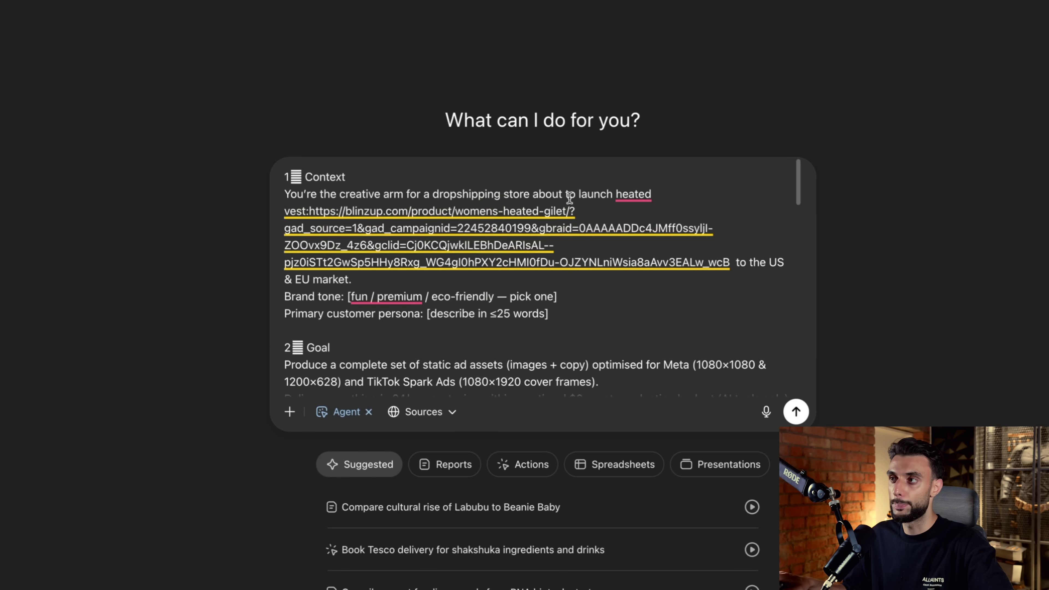
{"action": "mouse_move", "coordinate": [393, 203]}
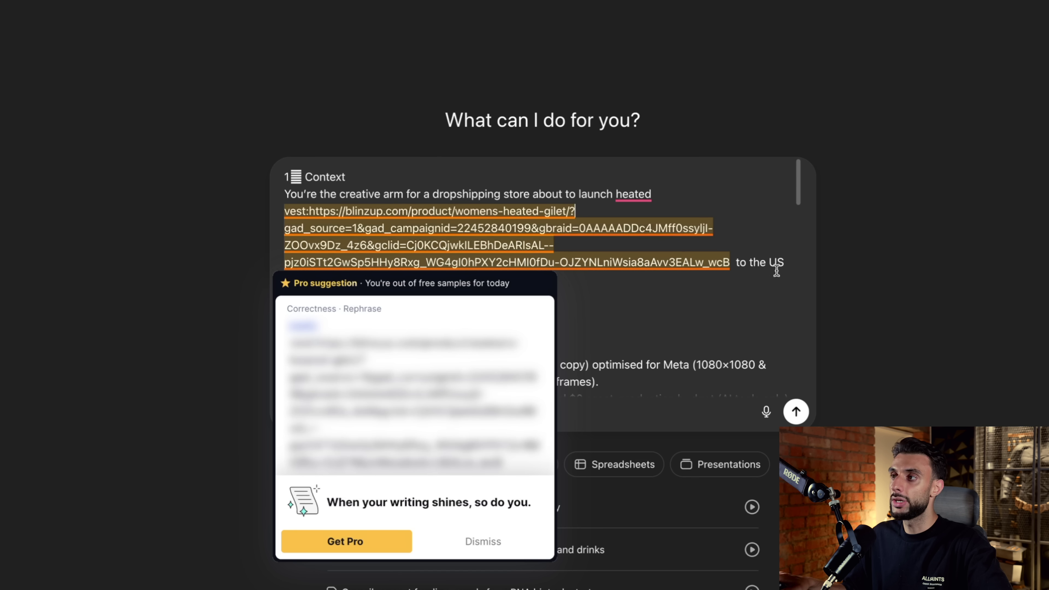
{"action": "left_click", "coordinate": [761, 278]}
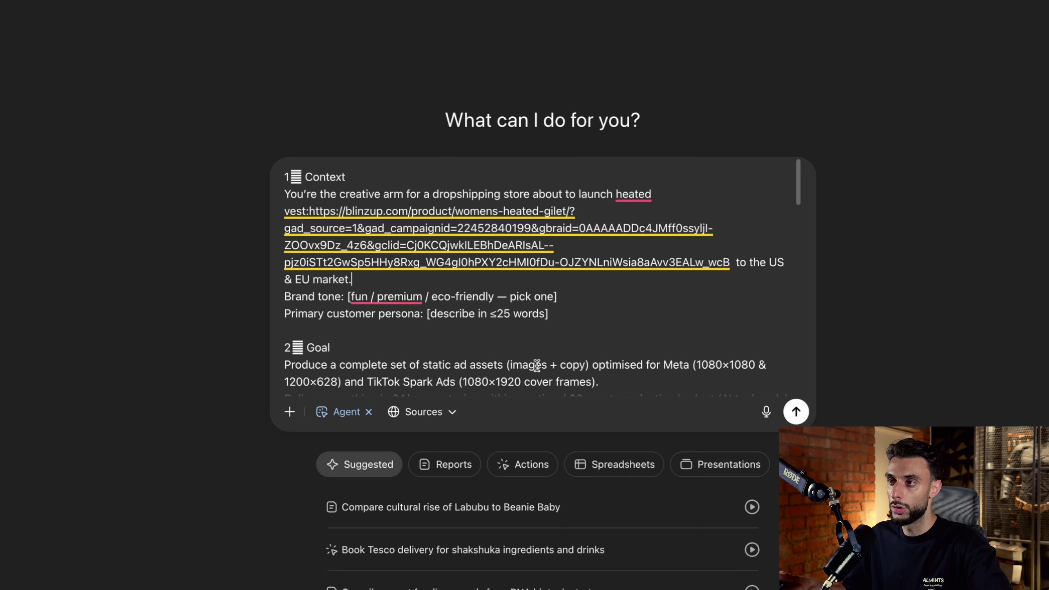
Step: Scroll through the pasted heated-vest brief to review it
{"action": "scroll", "coordinate": [536, 366], "scroll_direction": "down", "scroll_amount": 7}
{"action": "scroll", "coordinate": [372, 256], "scroll_direction": "up", "scroll_amount": 3}
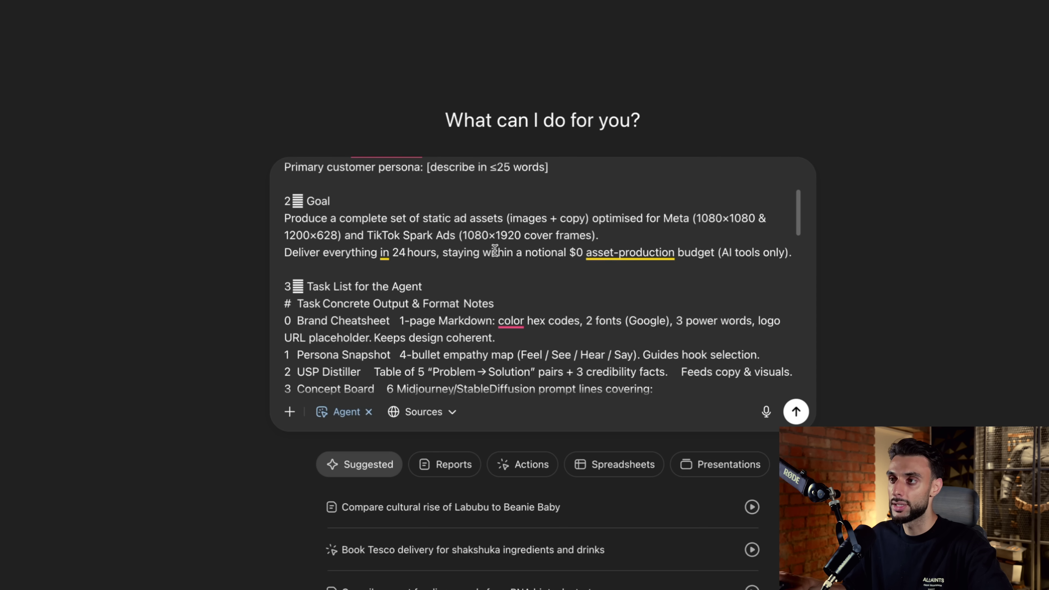
{"action": "scroll", "coordinate": [492, 251], "scroll_direction": "down", "scroll_amount": 3}
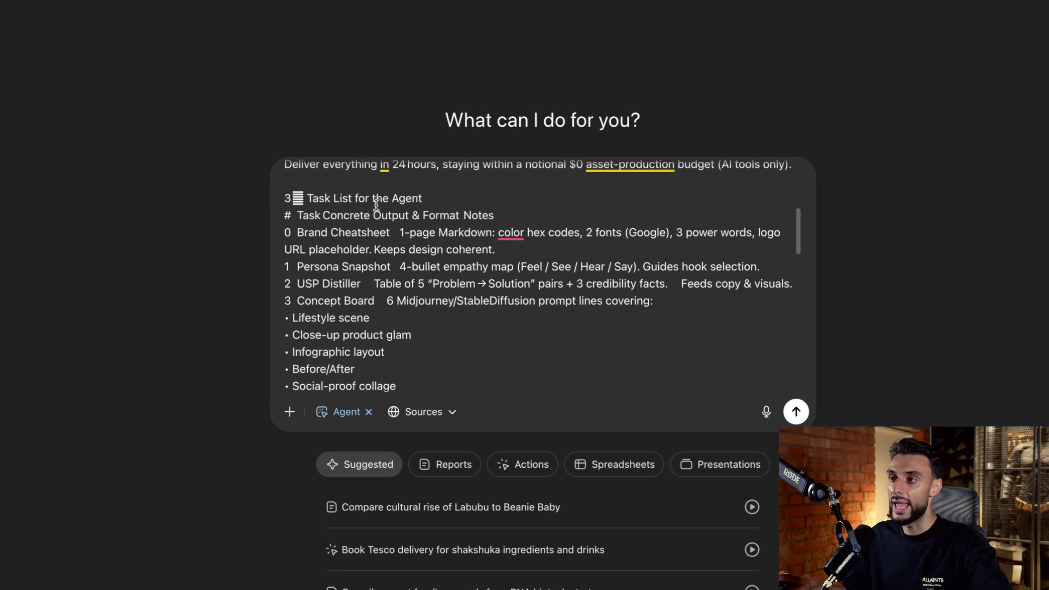
{"action": "scroll", "coordinate": [298, 281], "scroll_direction": "up", "scroll_amount": 6}
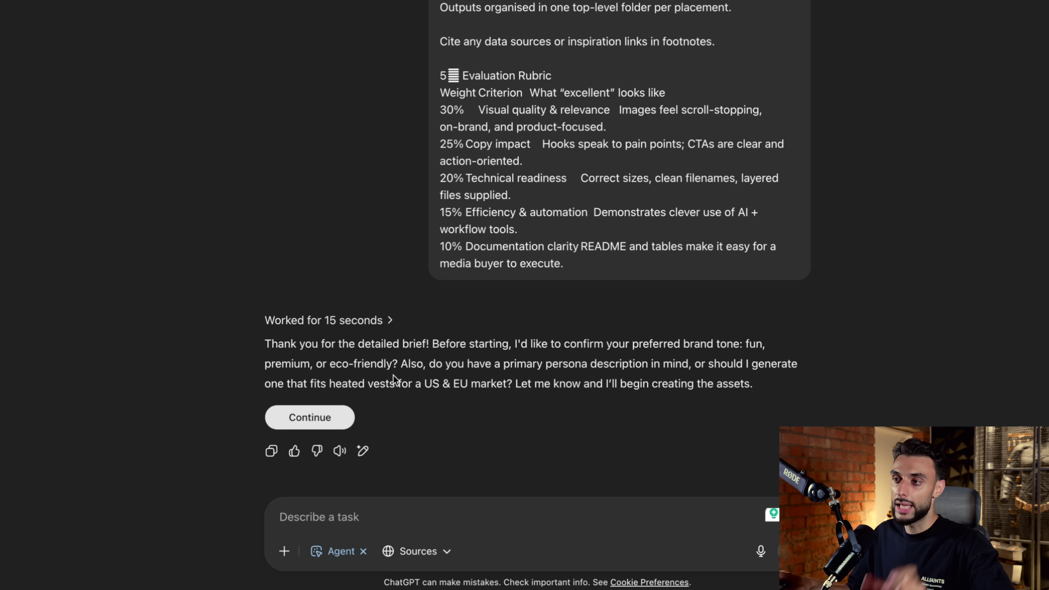
Step: Let the agent continue with its own choices, then rewind its replay to the product-page visit
{"action": "left_click", "coordinate": [312, 418]}
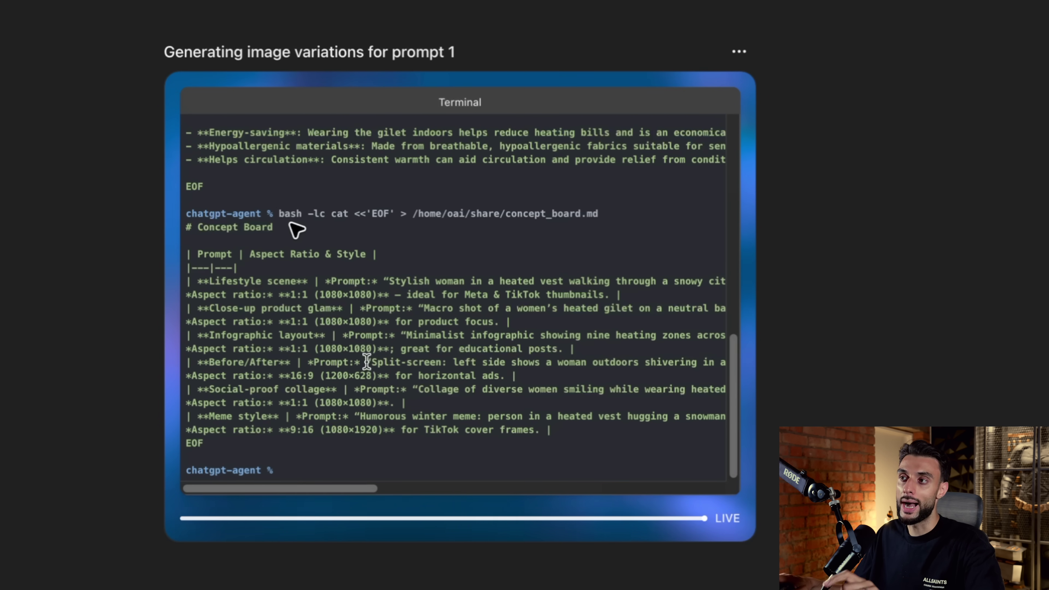
{"action": "scroll", "coordinate": [400, 363], "scroll_direction": "up", "scroll_amount": 10}
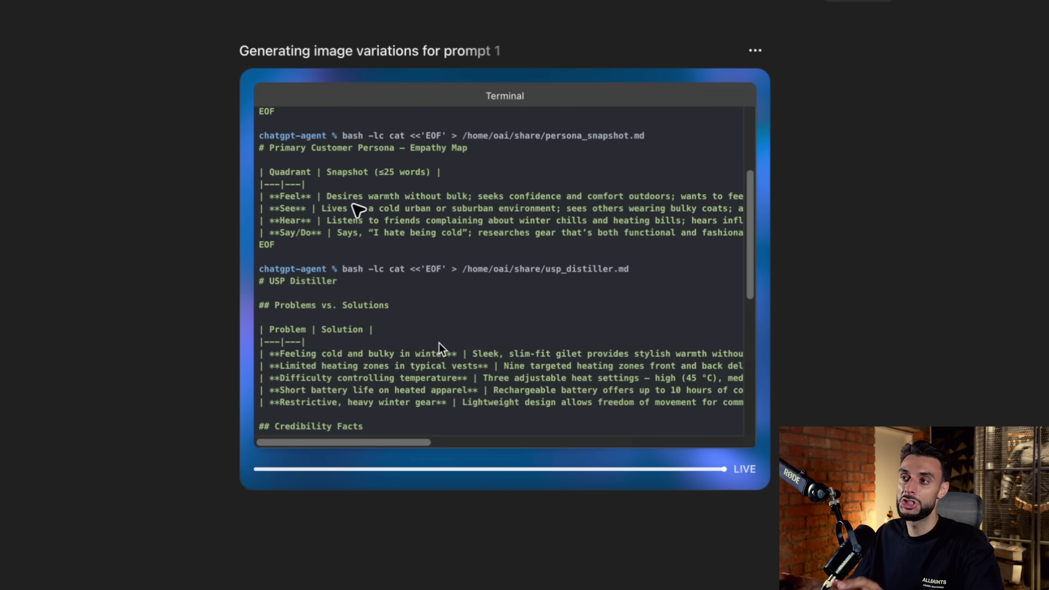
{"action": "scroll", "coordinate": [430, 339], "scroll_direction": "down", "scroll_amount": 5}
{"action": "scroll", "coordinate": [438, 338], "scroll_direction": "up", "scroll_amount": 10}
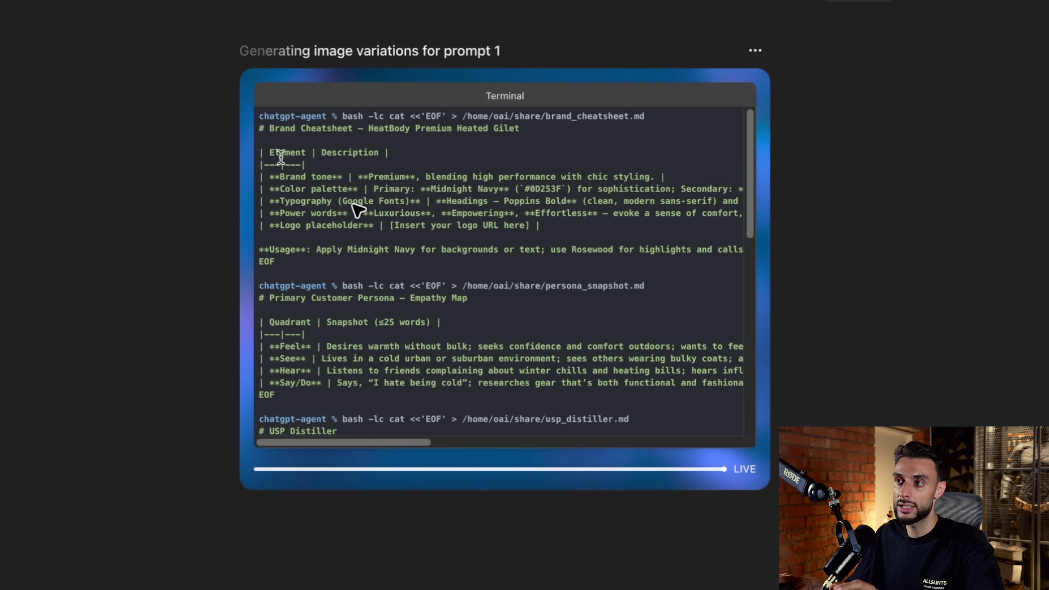
{"action": "scroll", "coordinate": [413, 206], "scroll_direction": "down", "scroll_amount": 4}
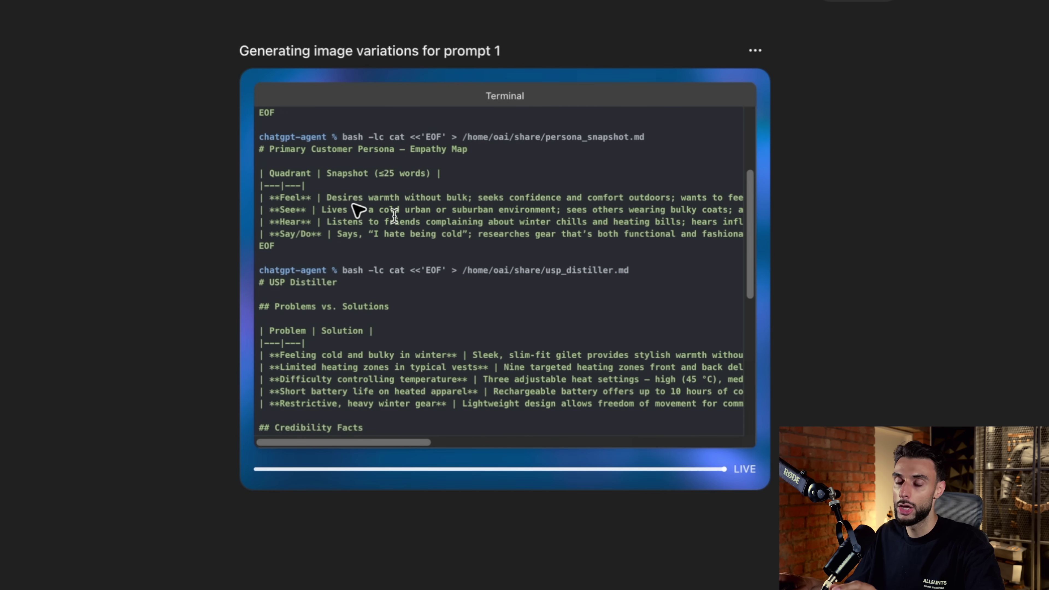
{"action": "scroll", "coordinate": [553, 324], "scroll_direction": "down", "scroll_amount": 3}
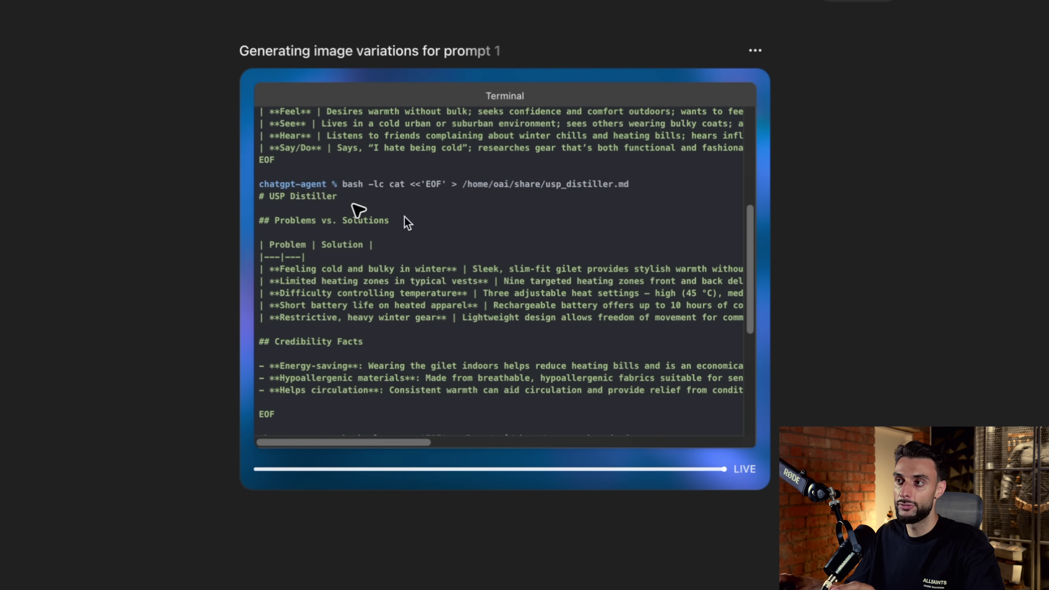
{"action": "scroll", "coordinate": [571, 316], "scroll_direction": "down", "scroll_amount": 6}
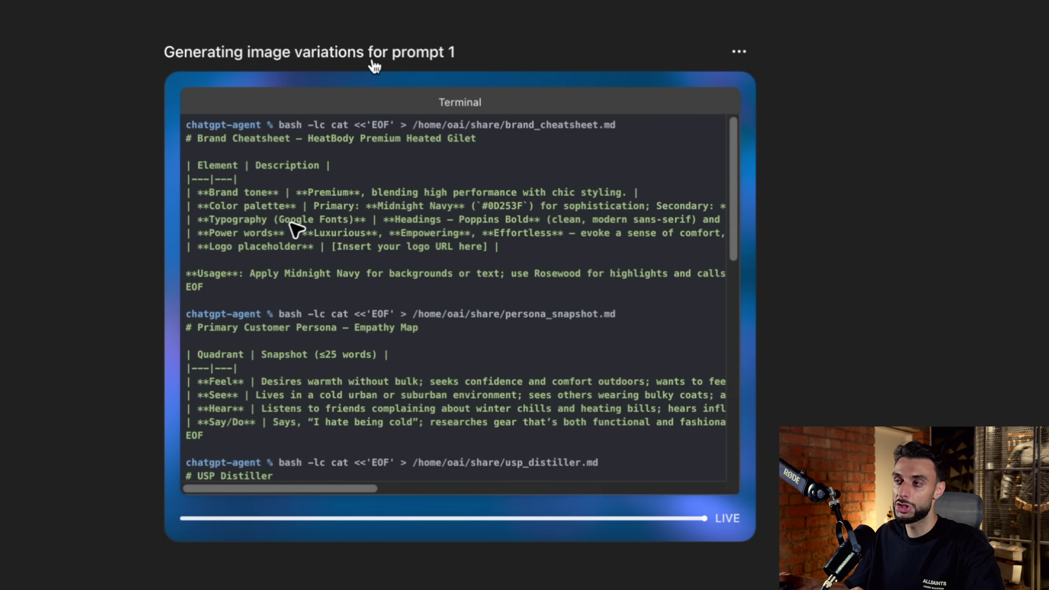
{"action": "left_click", "coordinate": [322, 518]}
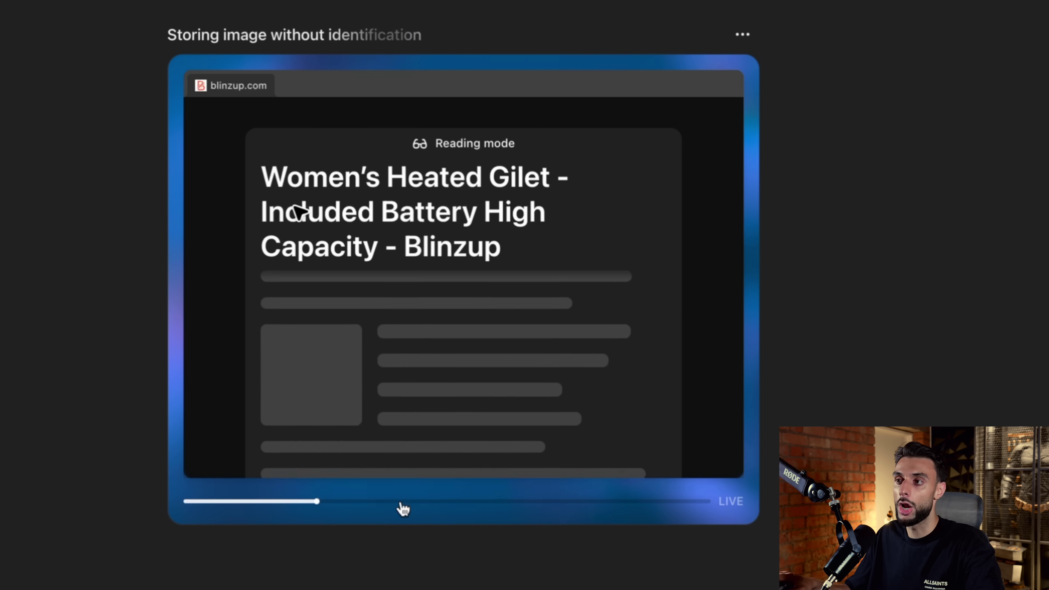
Step: Return the replay to live and browse the agent's activity log for the USP and concept-board files
{"action": "left_click_drag", "start_coordinate": [334, 510], "coordinate": [719, 513]}
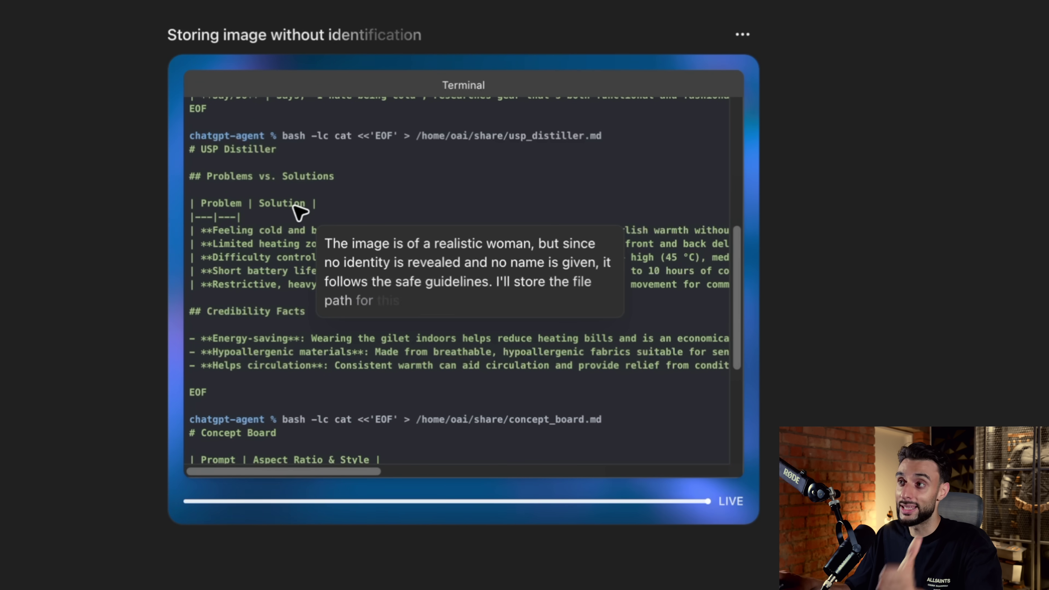
{"action": "left_click", "coordinate": [742, 34]}
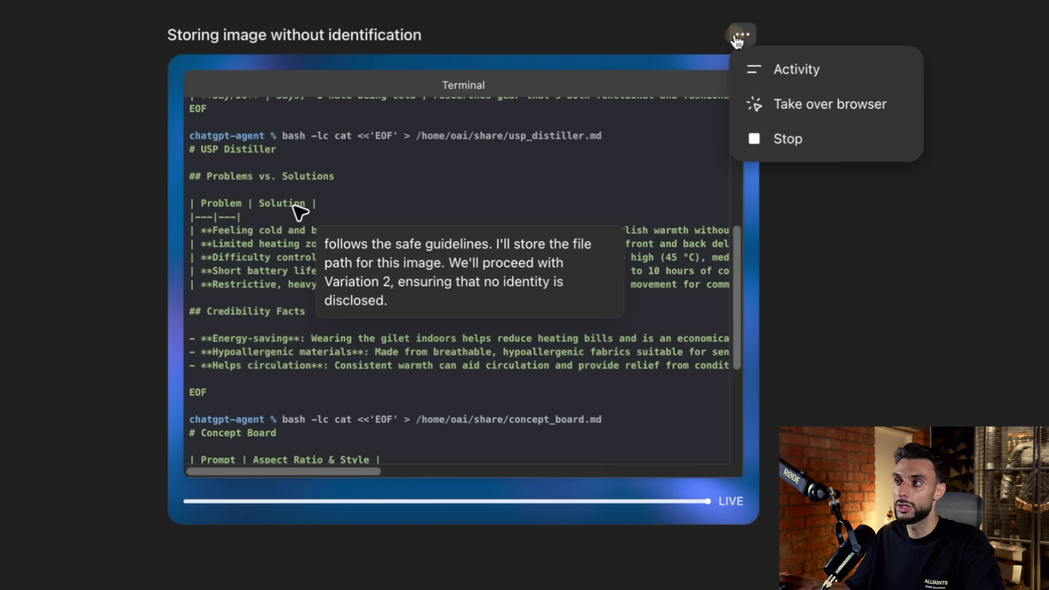
{"action": "left_click", "coordinate": [806, 78]}
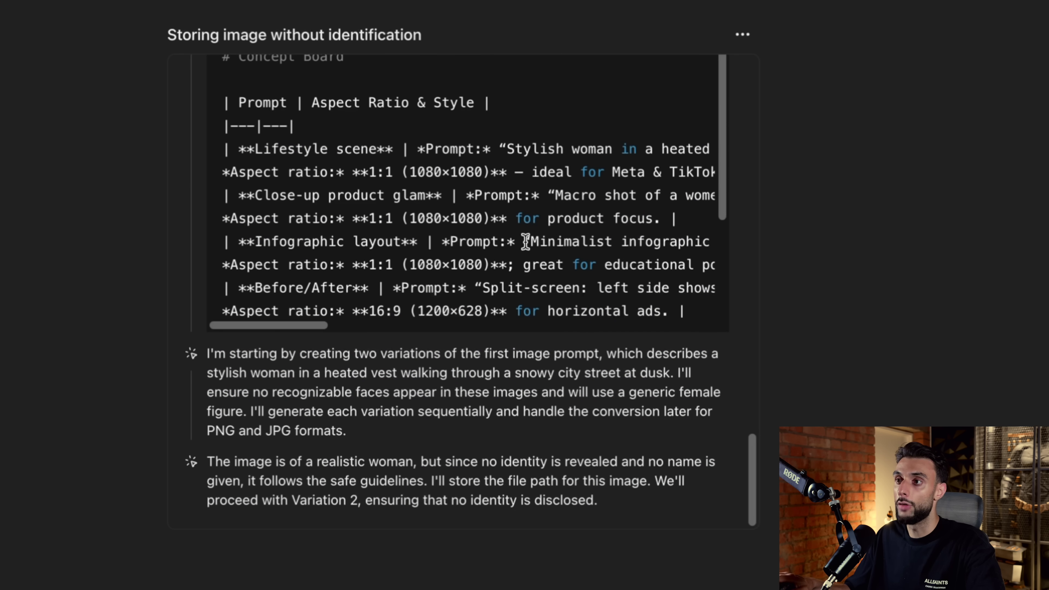
{"action": "scroll", "coordinate": [529, 243], "scroll_direction": "up", "scroll_amount": 15}
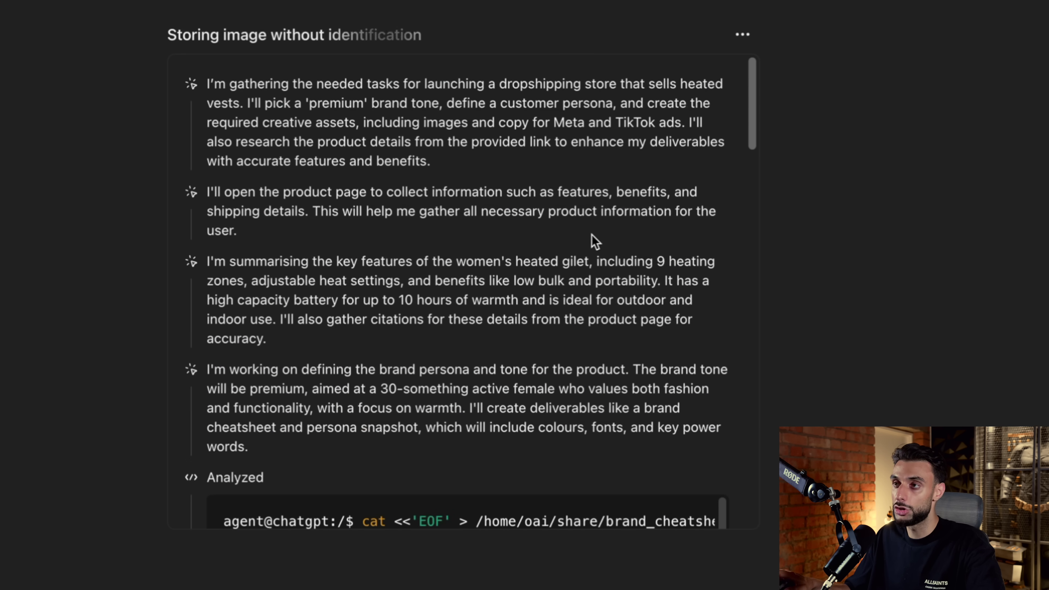
{"action": "scroll", "coordinate": [553, 274], "scroll_direction": "down", "scroll_amount": 2}
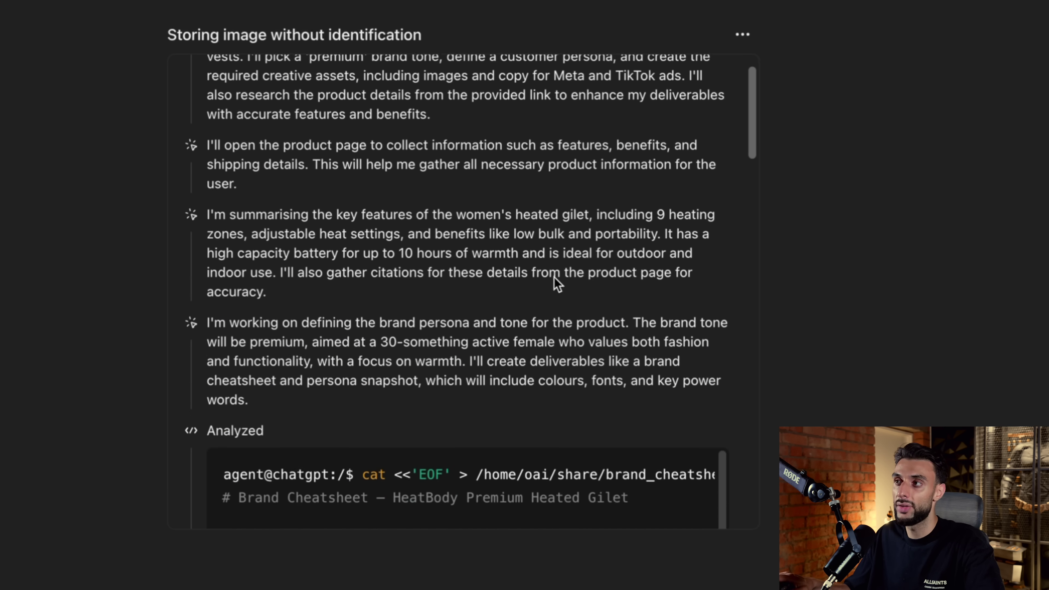
{"action": "scroll", "coordinate": [556, 277], "scroll_direction": "down", "scroll_amount": 15}
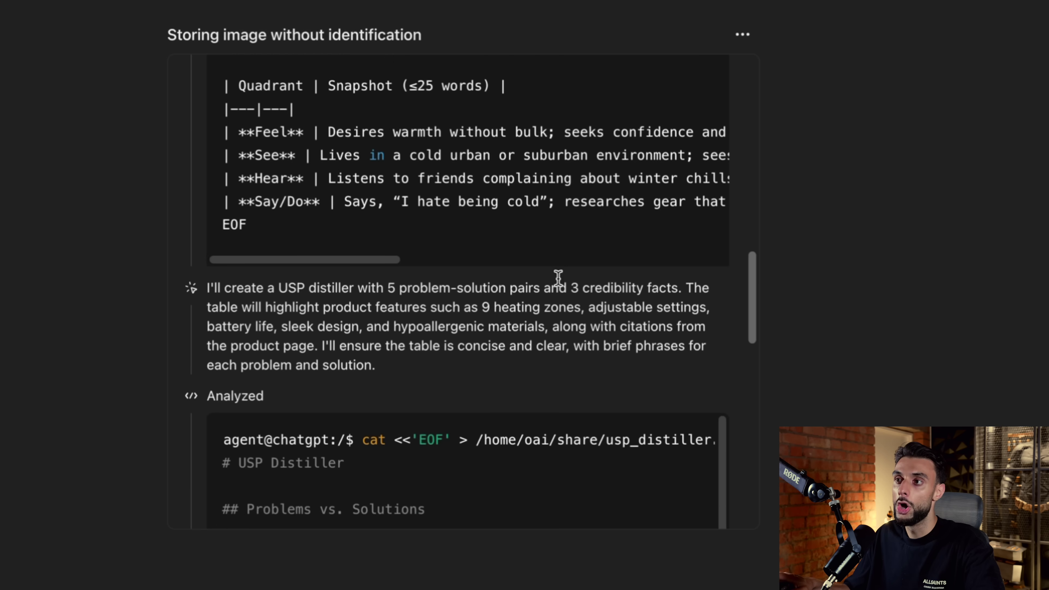
{"action": "scroll", "coordinate": [558, 278], "scroll_direction": "down", "scroll_amount": 15}
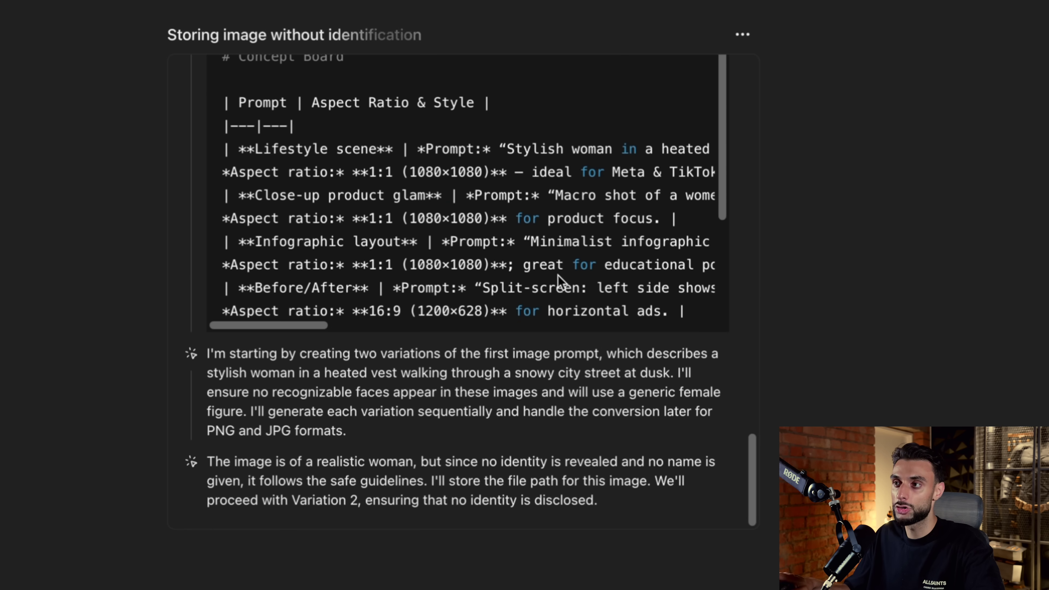
{"action": "scroll", "coordinate": [557, 275], "scroll_direction": "up", "scroll_amount": 15}
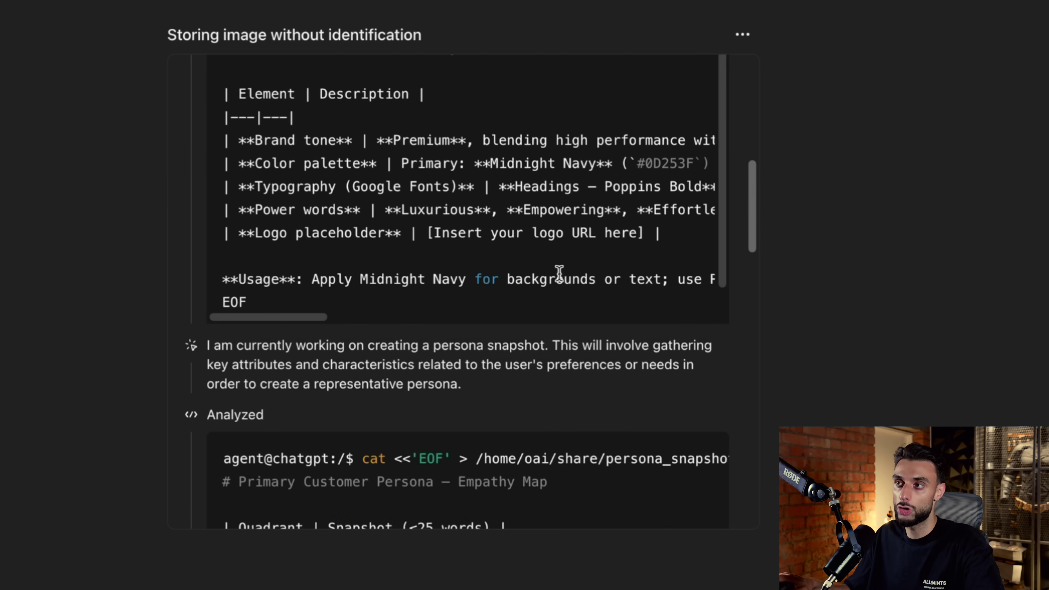
{"action": "scroll", "coordinate": [559, 272], "scroll_direction": "up", "scroll_amount": 10}
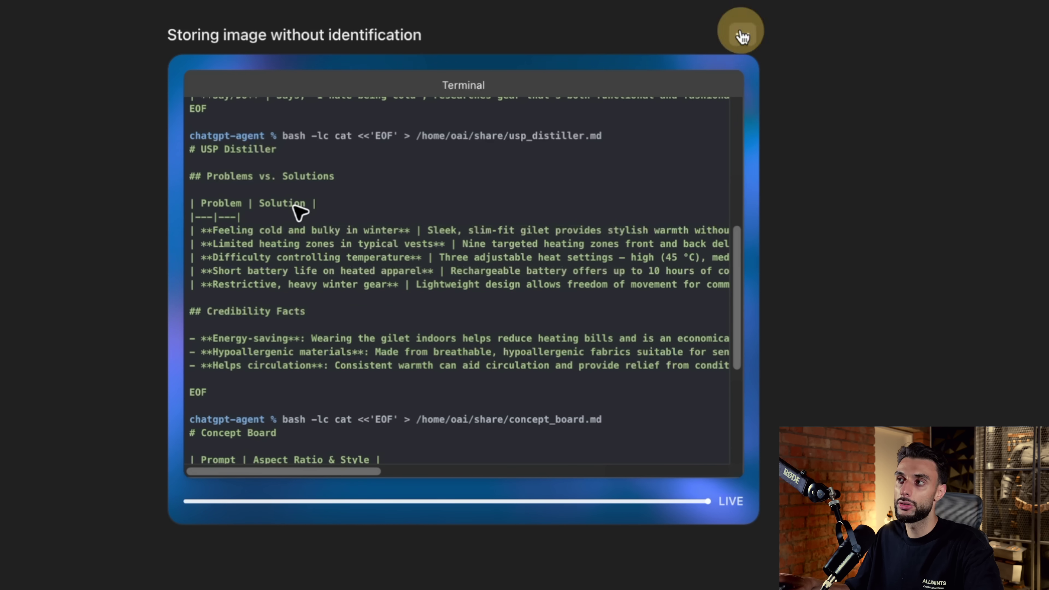
Step: Open the agent task's options menu and dismiss it
{"action": "left_click", "coordinate": [743, 34]}
{"action": "key", "text": "Escape"}
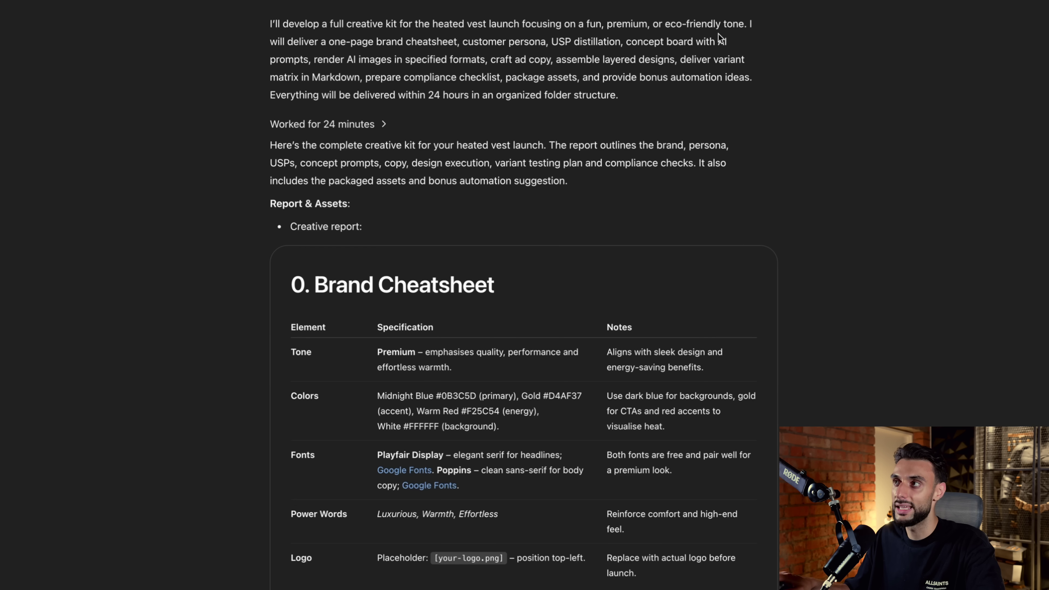
Step: Scroll through the creative-kit report sections down to the delivery package
{"action": "scroll", "coordinate": [428, 273], "scroll_direction": "down", "scroll_amount": 5}
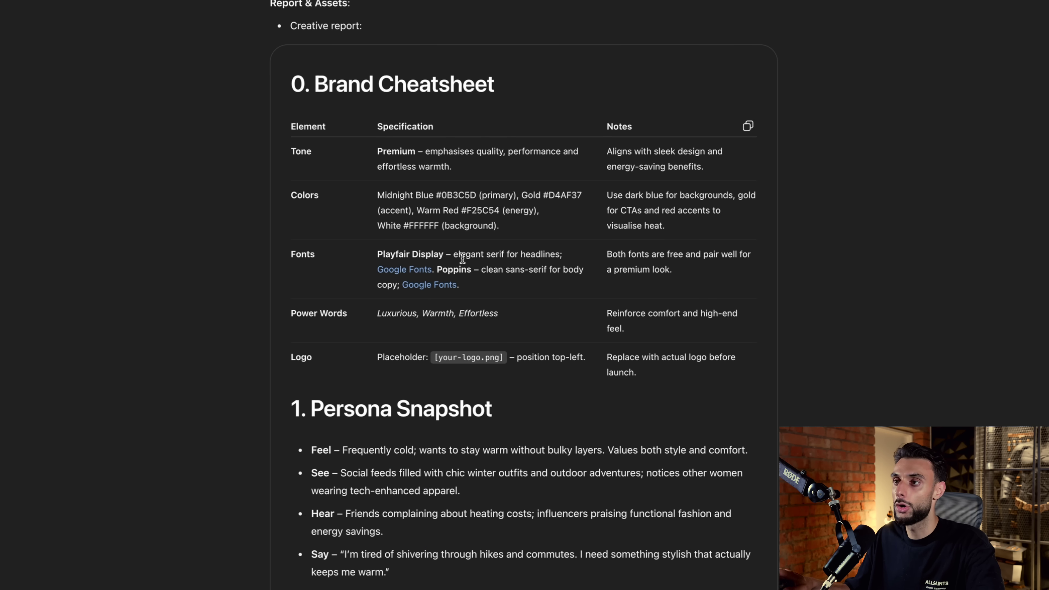
{"action": "scroll", "coordinate": [464, 296], "scroll_direction": "down", "scroll_amount": 20}
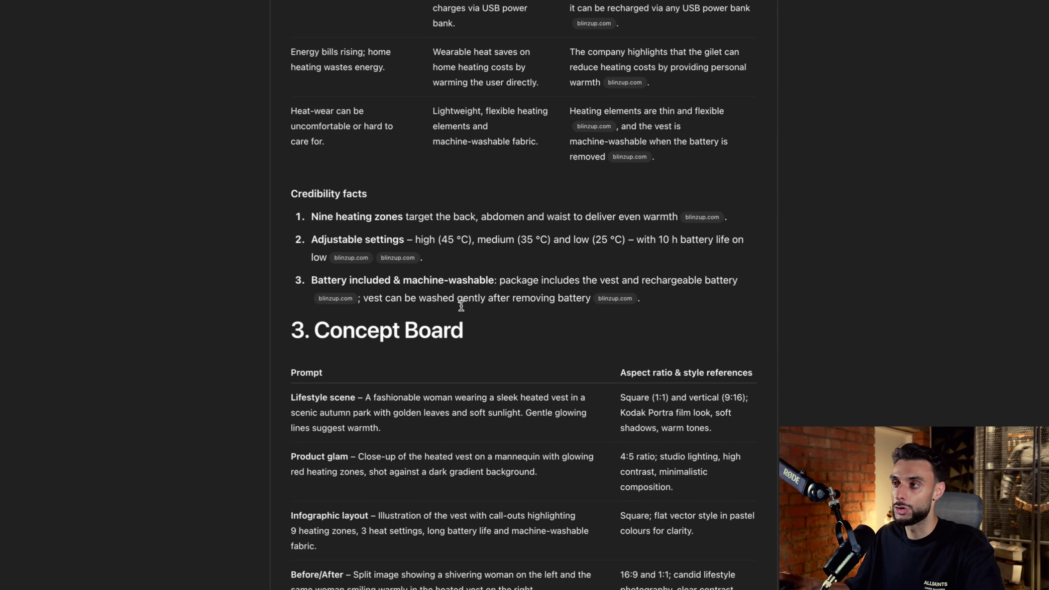
{"action": "scroll", "coordinate": [517, 354], "scroll_direction": "down", "scroll_amount": 20}
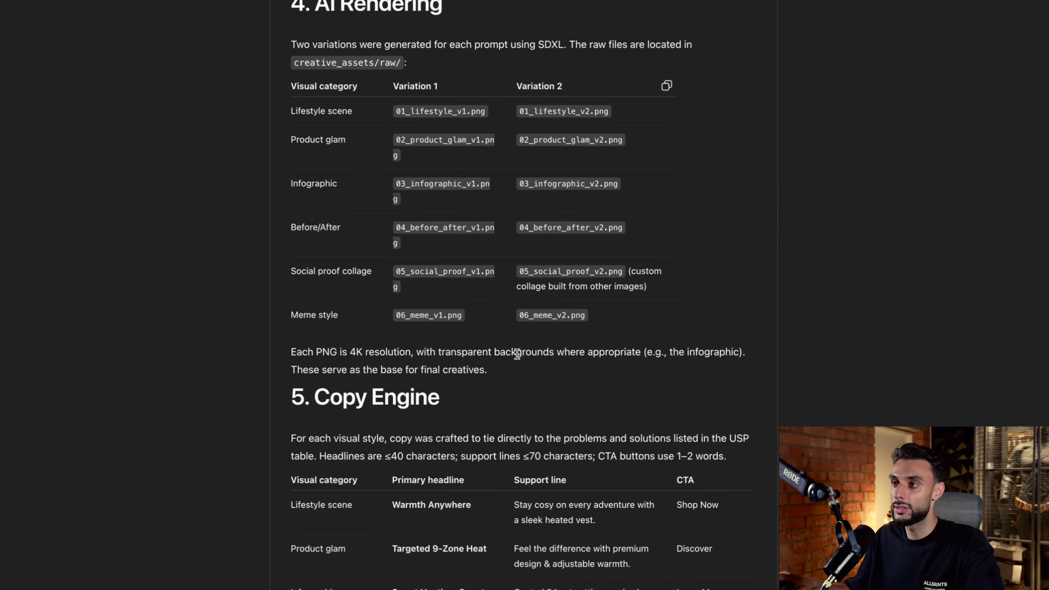
{"action": "scroll", "coordinate": [518, 354], "scroll_direction": "down", "scroll_amount": 20}
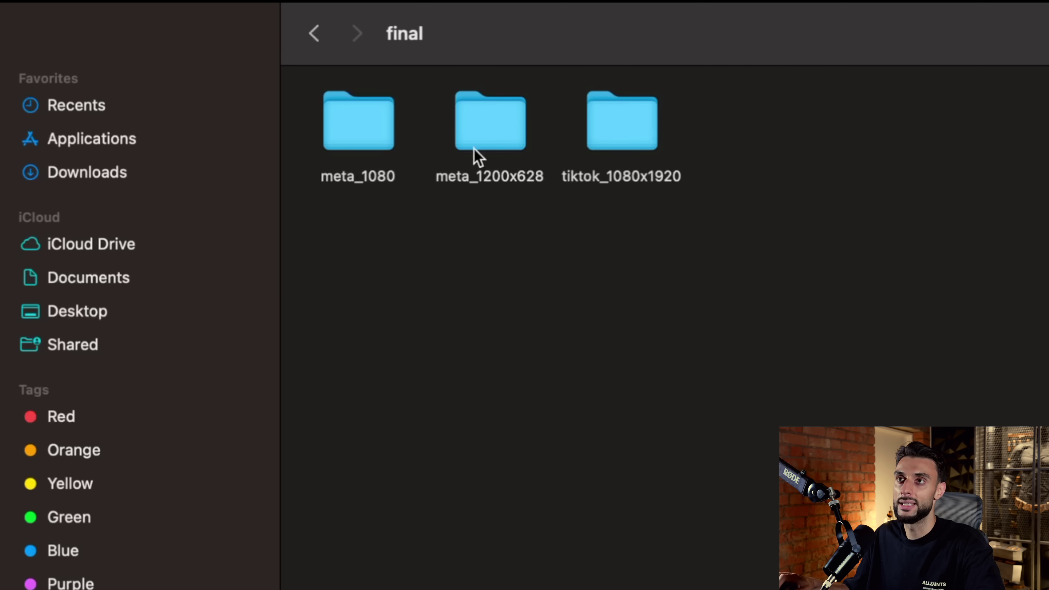
Step: Open the meta_1080 folder and view all twelve ad images together in Preview
{"action": "double_click", "coordinate": [379, 124]}
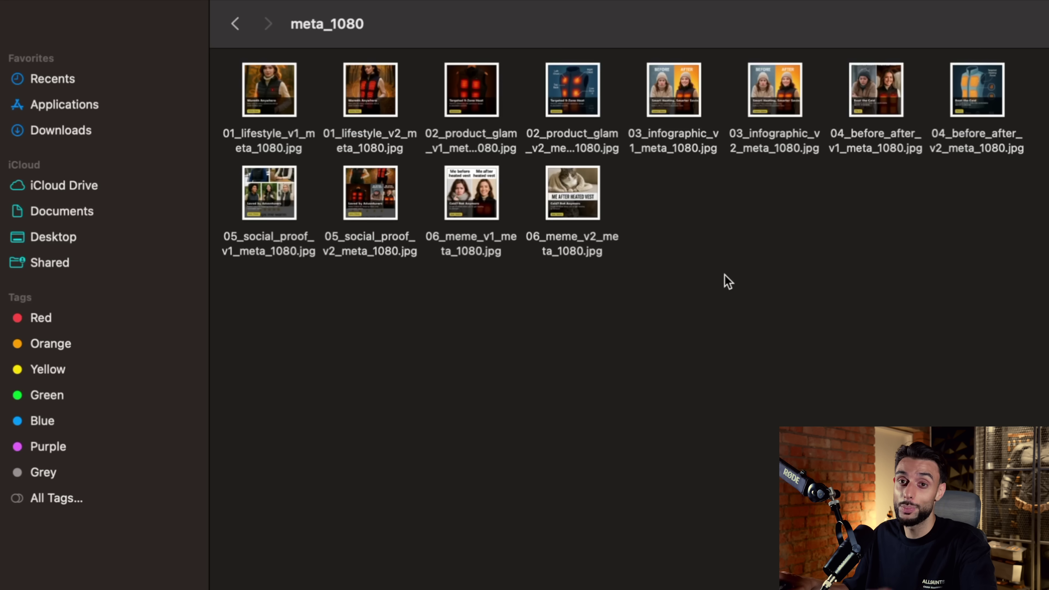
{"action": "left_click_drag", "start_coordinate": [930, 369], "coordinate": [207, 50]}
{"action": "double_click", "coordinate": [291, 102]}
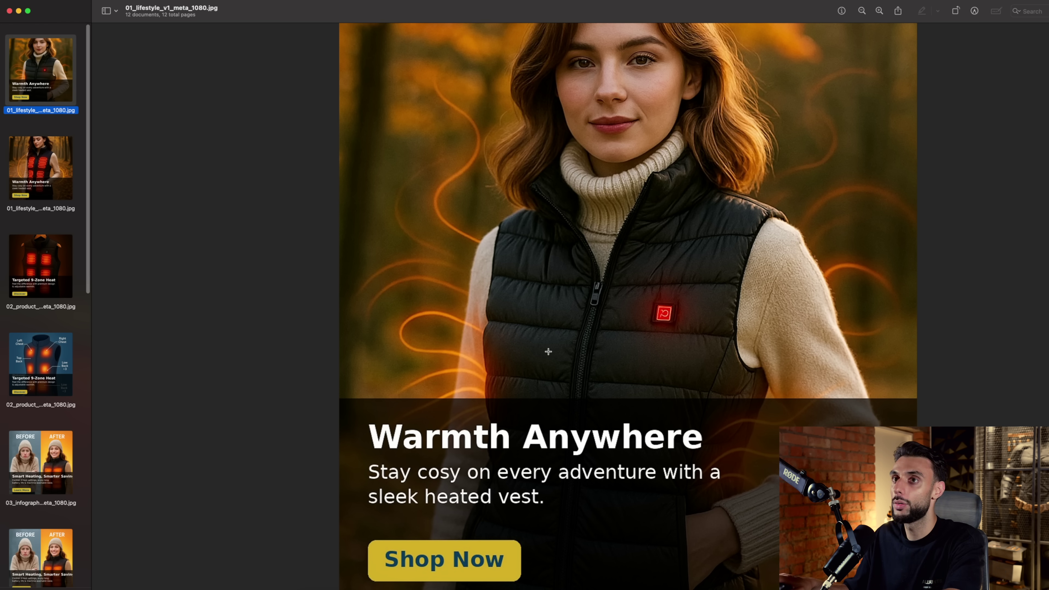
Step: Step through the lifestyle, product glam and infographic ads to the first before/after ad
{"action": "key", "text": "Down"}
{"action": "key", "text": "Up"}
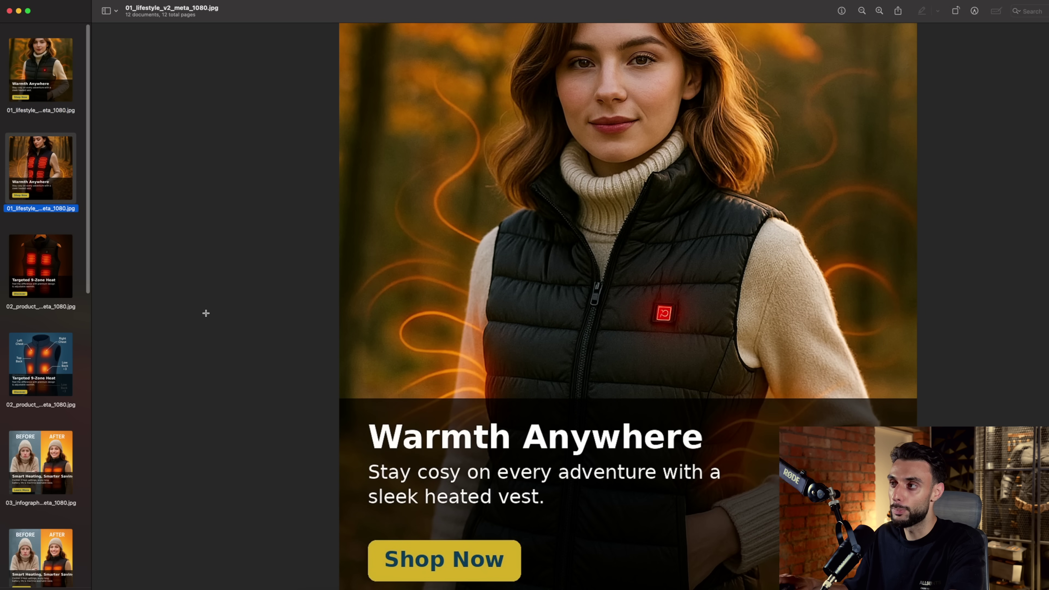
{"action": "key", "text": "Down"}
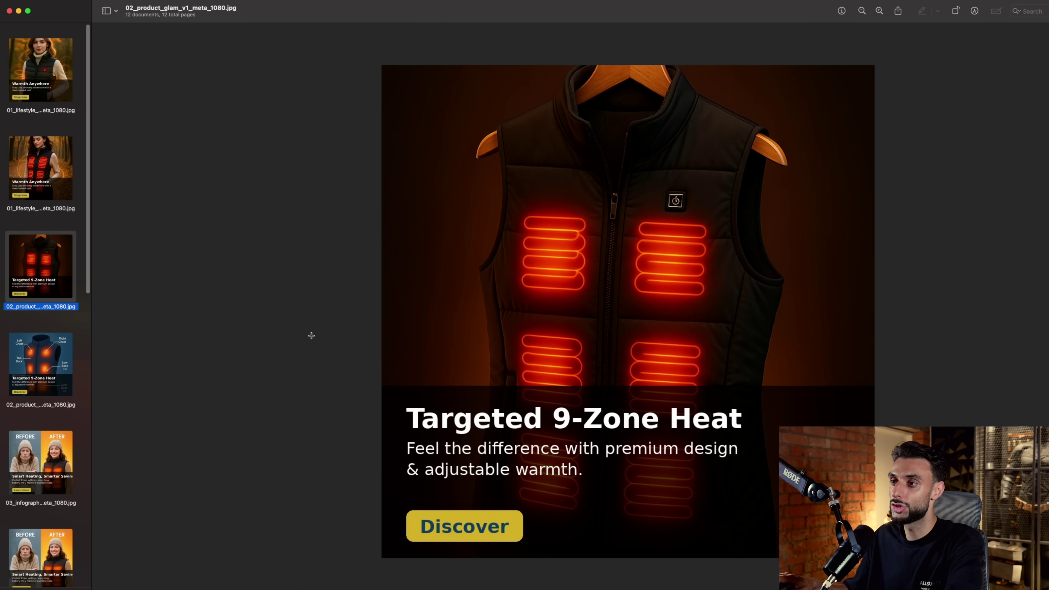
{"action": "key", "text": "Down"}
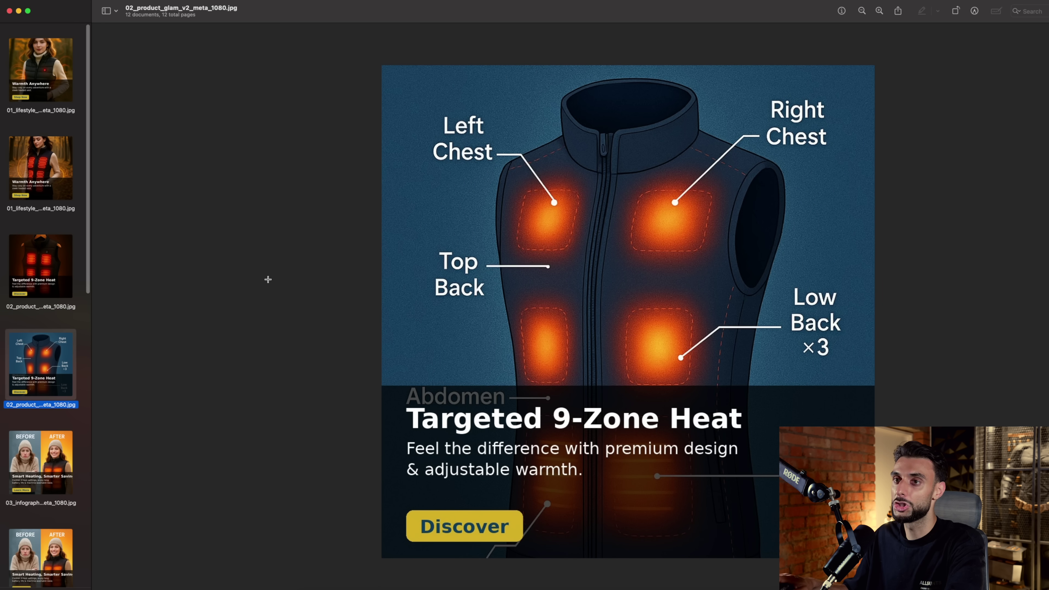
{"action": "key", "text": "Down"}
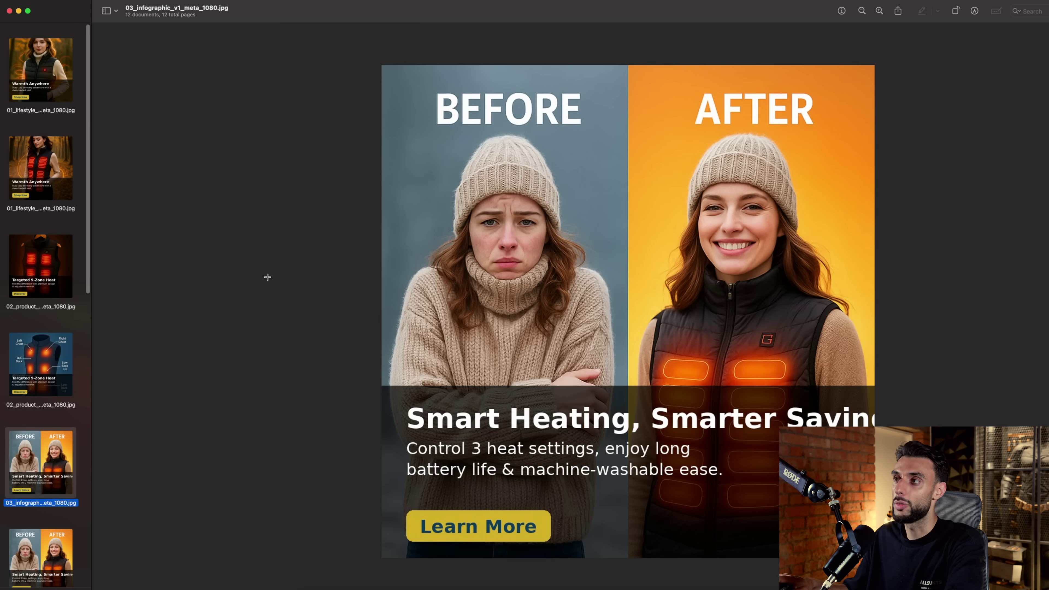
{"action": "key", "text": "Down"}
{"action": "key", "text": "Down"}
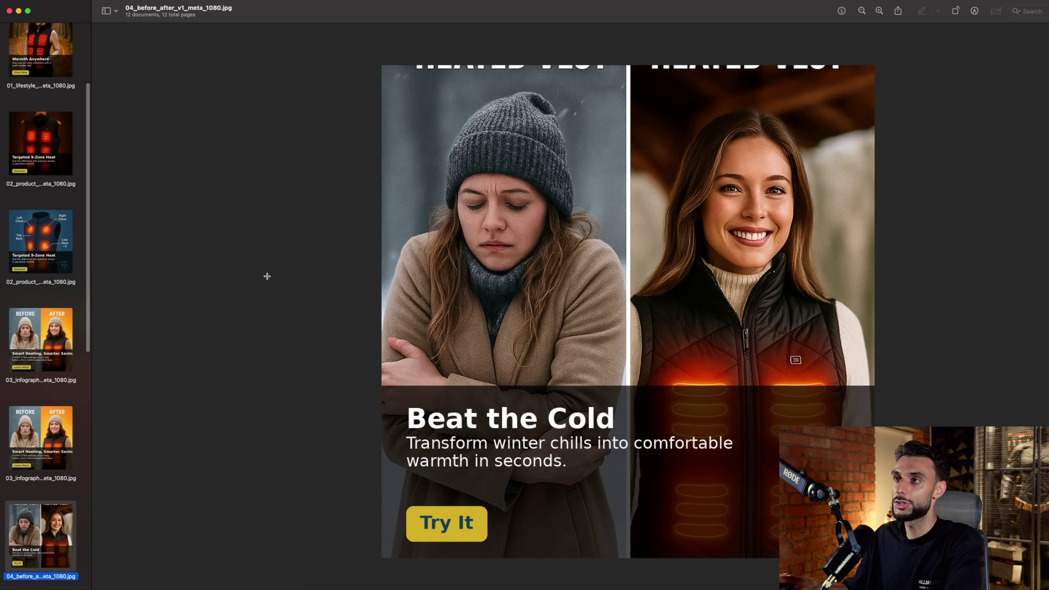
Step: Continue through the second before/after, social proof and both meme ads
{"action": "left_click_drag", "start_coordinate": [367, 34], "coordinate": [289, 71]}
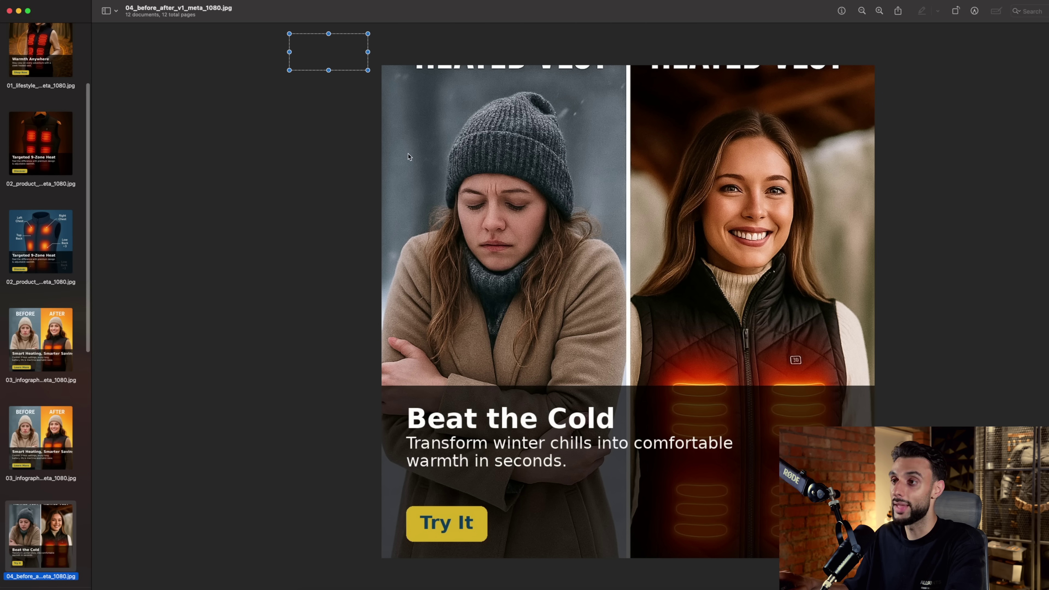
{"action": "left_click_drag", "start_coordinate": [366, 45], "coordinate": [920, 51]}
{"action": "key", "text": "Down"}
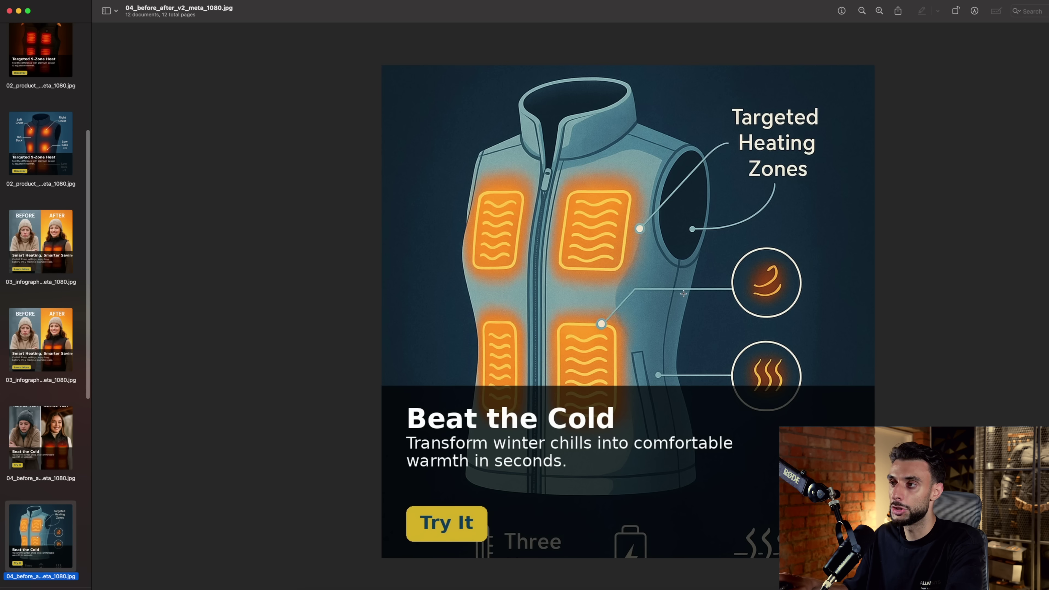
{"action": "key", "text": "Down"}
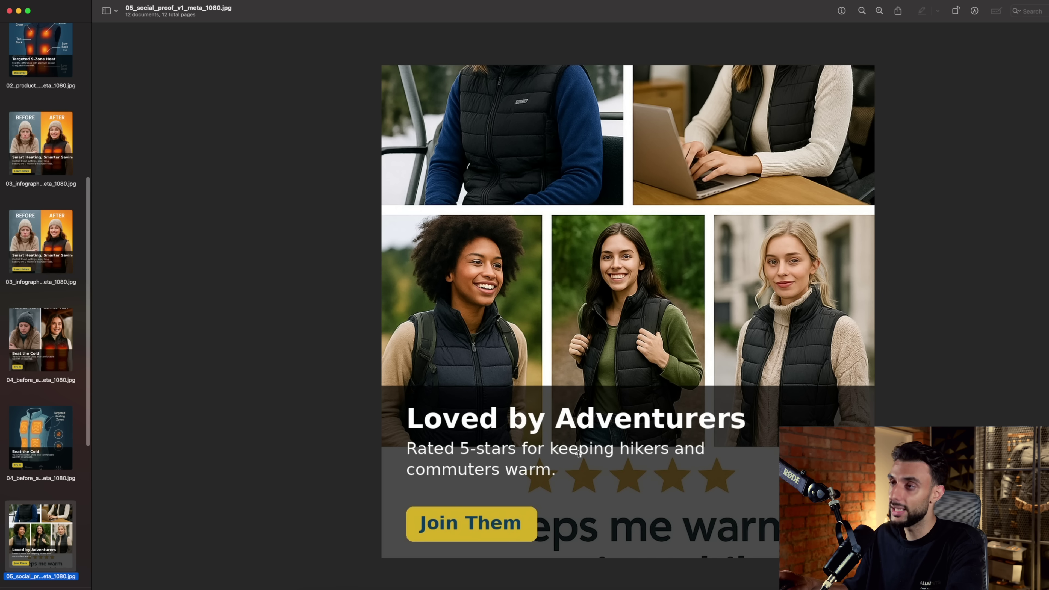
{"action": "key", "text": "Down"}
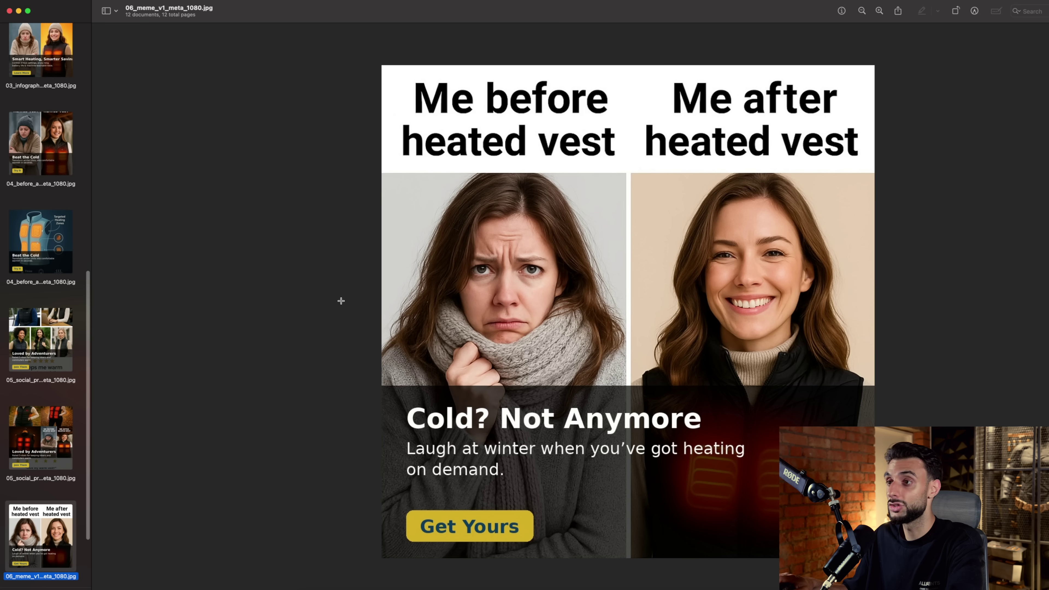
{"action": "key", "text": "Down"}
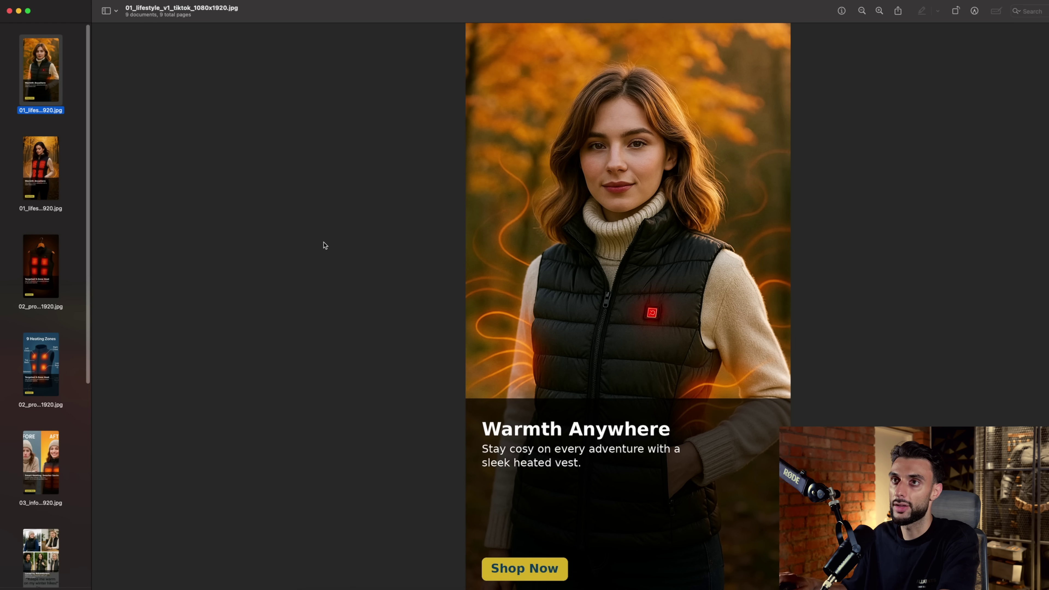
{"action": "key", "text": "Down"}
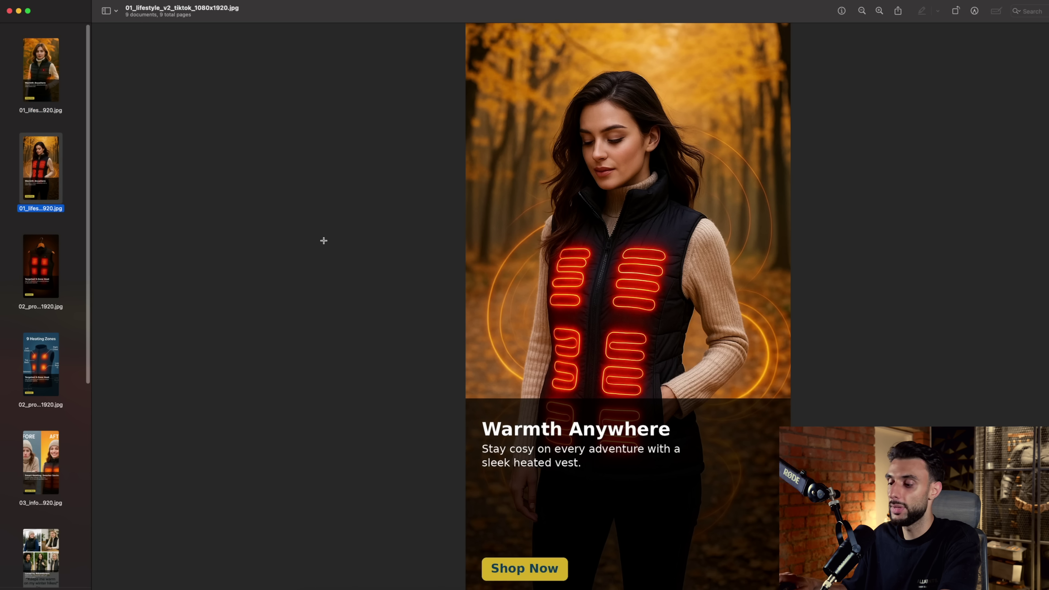
{"action": "key", "text": "Down"}
{"action": "key", "text": "Down"}
{"action": "key", "text": "Down"}
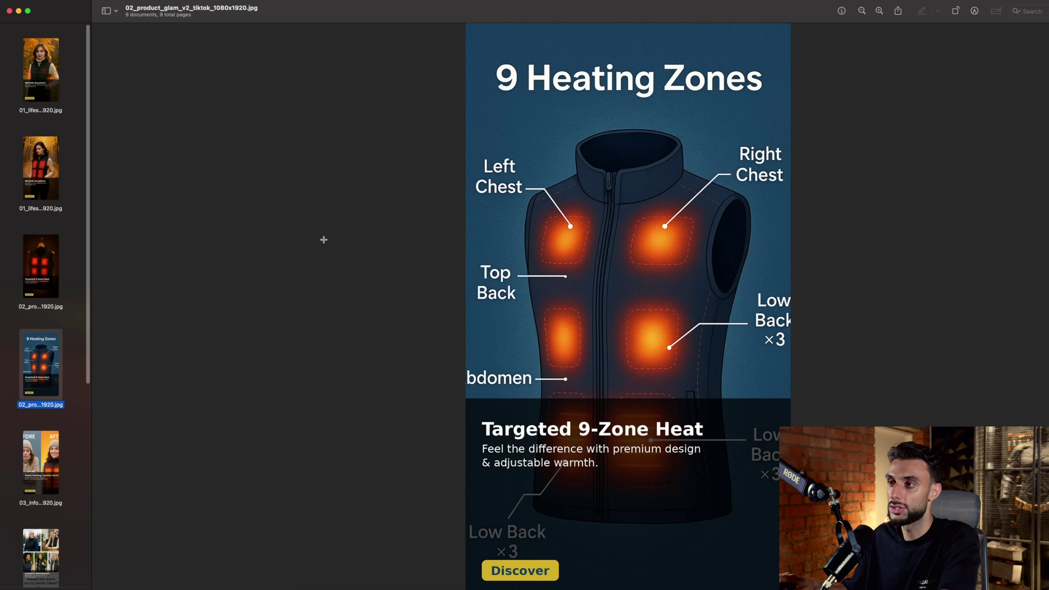
{"action": "key", "text": "Up"}
{"action": "key", "text": "Up"}
{"action": "key", "text": "Up"}
{"action": "key", "text": "Down"}
{"action": "key", "text": "Down"}
{"action": "key", "text": "Down"}
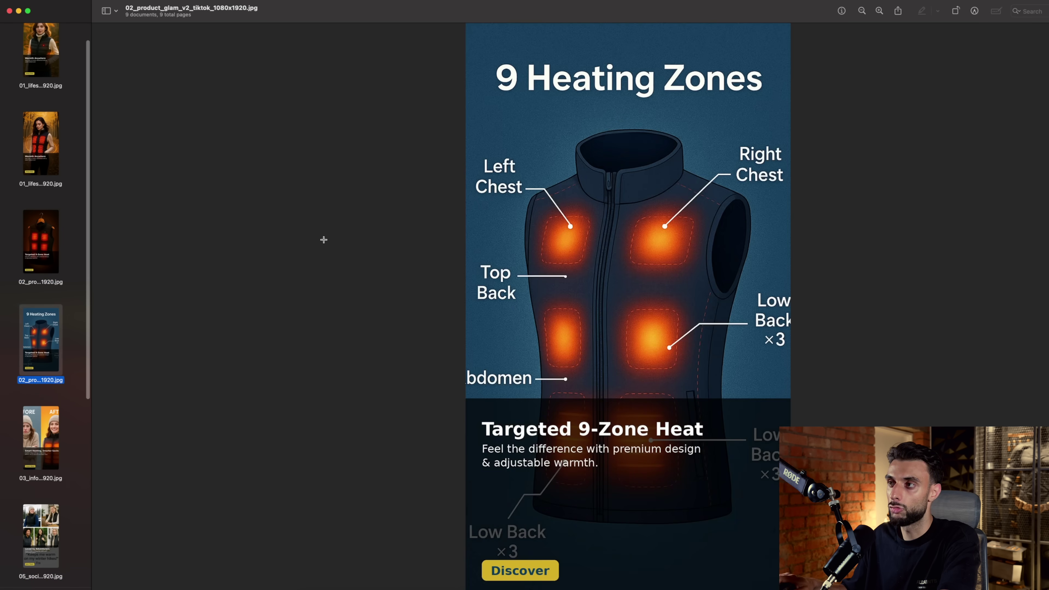
{"action": "key", "text": "Down"}
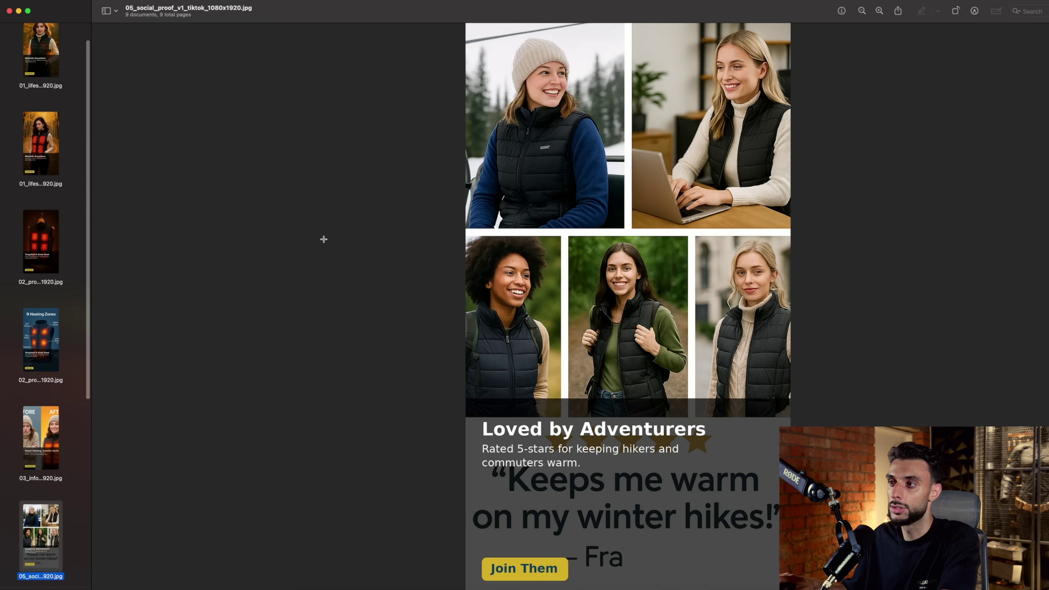
{"action": "key", "text": "Down"}
{"action": "key", "text": "Down"}
{"action": "key", "text": "Down"}
{"action": "key", "text": "Up"}
{"action": "key", "text": "Up"}
{"action": "key", "text": "Up"}
{"action": "key", "text": "Up"}
{"action": "key", "text": "Up"}
{"action": "key", "text": "Up"}
{"action": "key", "text": "Up"}
{"action": "key", "text": "Up"}
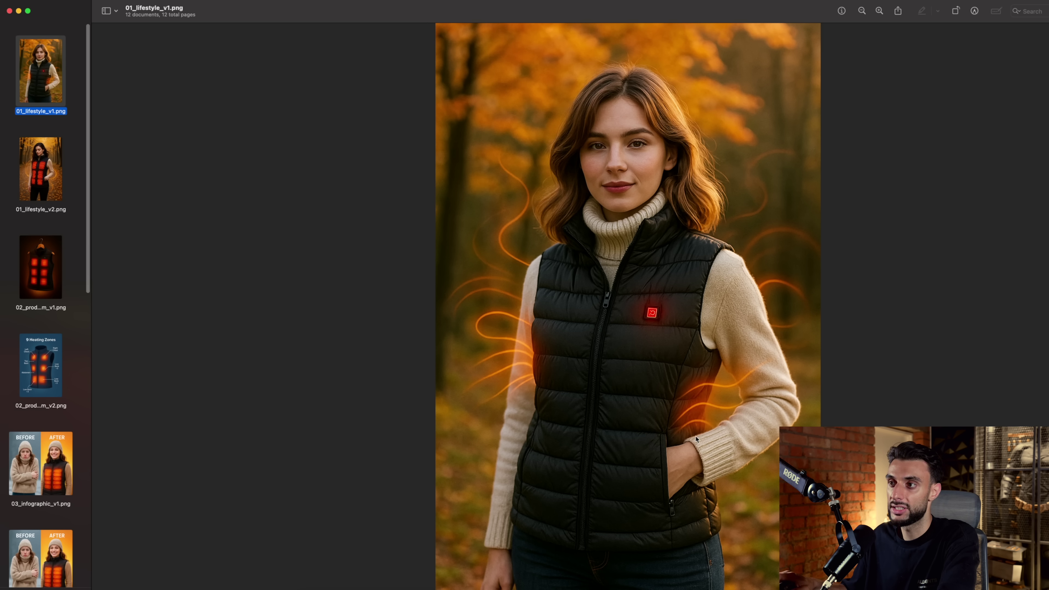
Step: Step through the raw lifestyle, product glam, infographic and before-and-after images
{"action": "key", "text": "Down"}
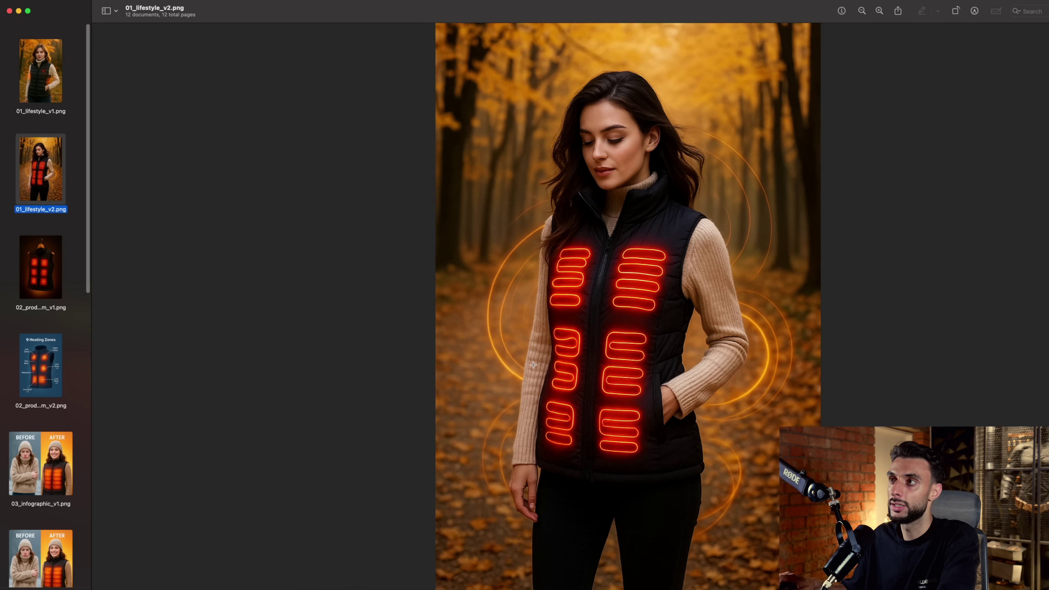
{"action": "key", "text": "Down"}
{"action": "key", "text": "Down"}
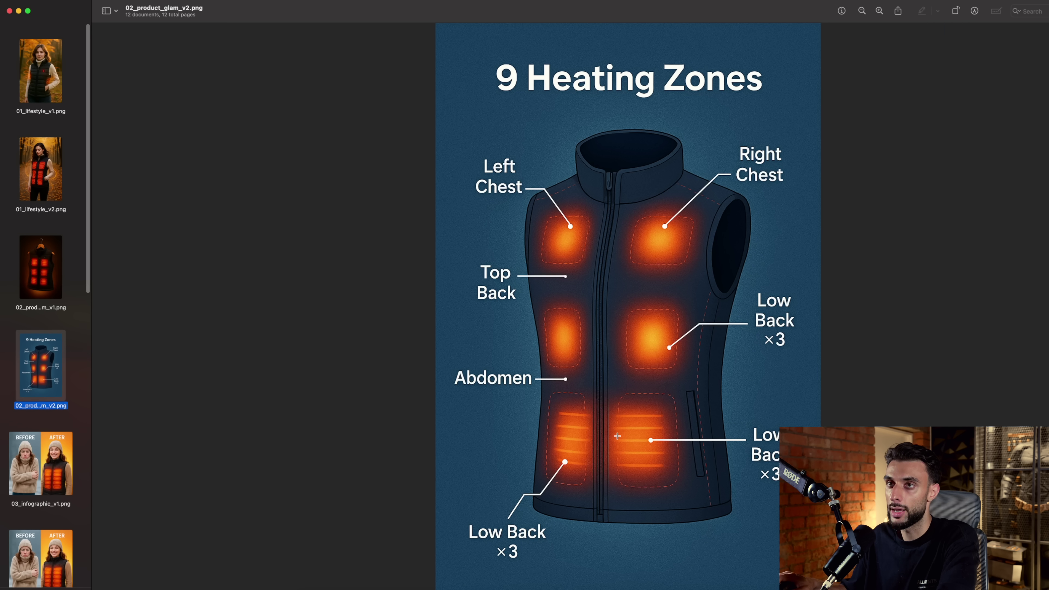
{"action": "key", "text": "Down"}
{"action": "key", "text": "Down"}
{"action": "key", "text": "Down"}
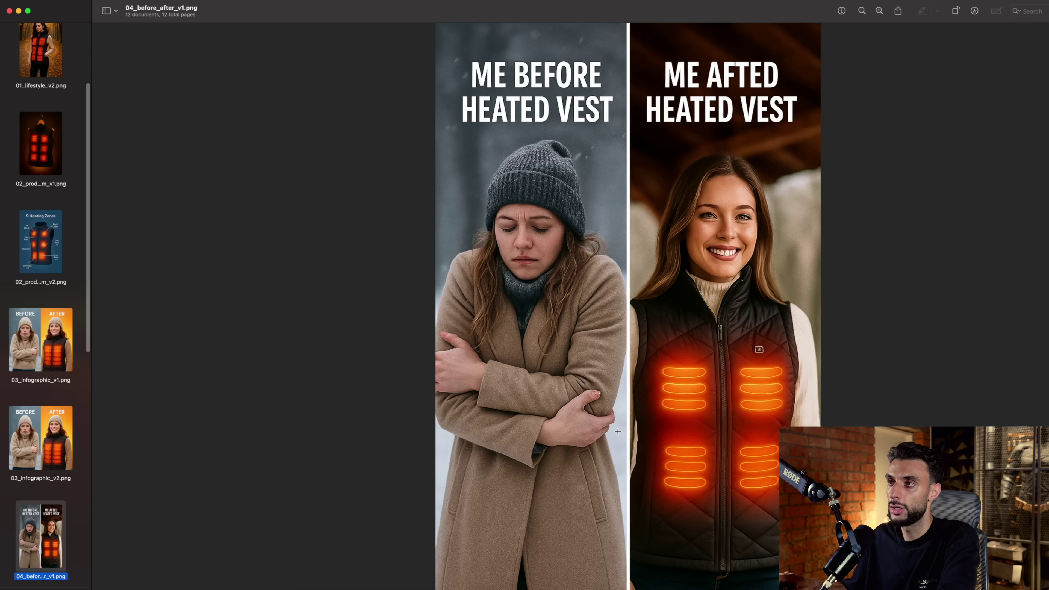
{"action": "key", "text": "Down"}
{"action": "key", "text": "Down"}
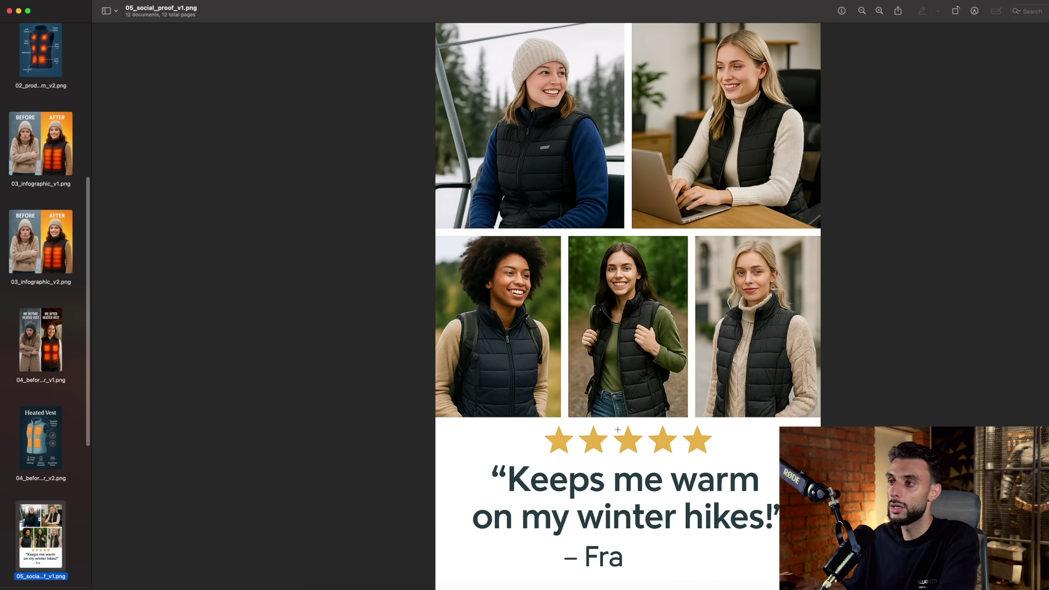
{"action": "key", "text": "Down"}
{"action": "key", "text": "Up"}
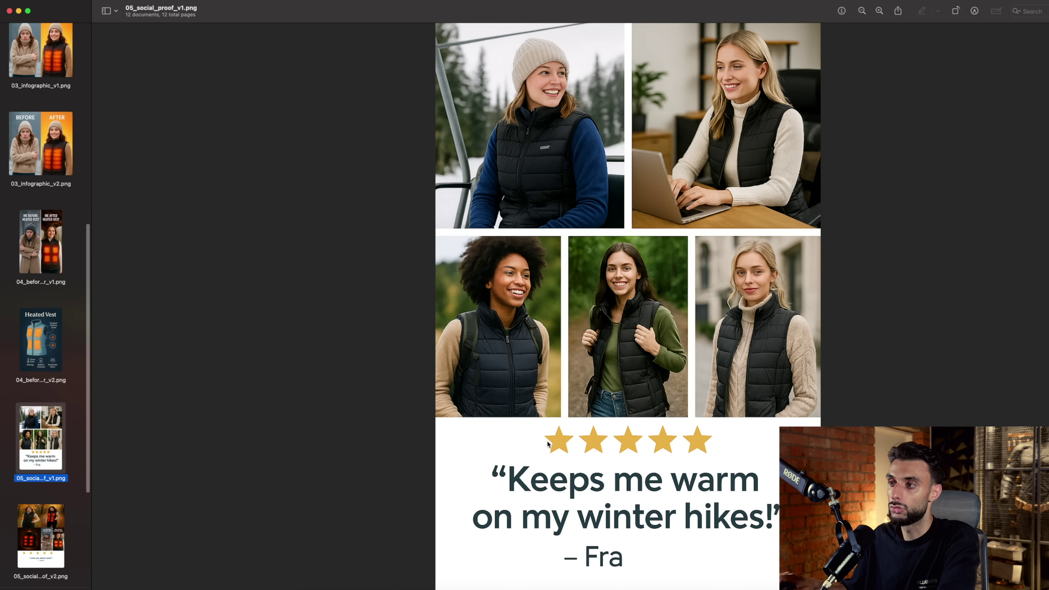
Step: Flip between social proof, meme, glam and lifestyle images, ending on 04_before_after_v1.png
{"action": "key", "text": "Down"}
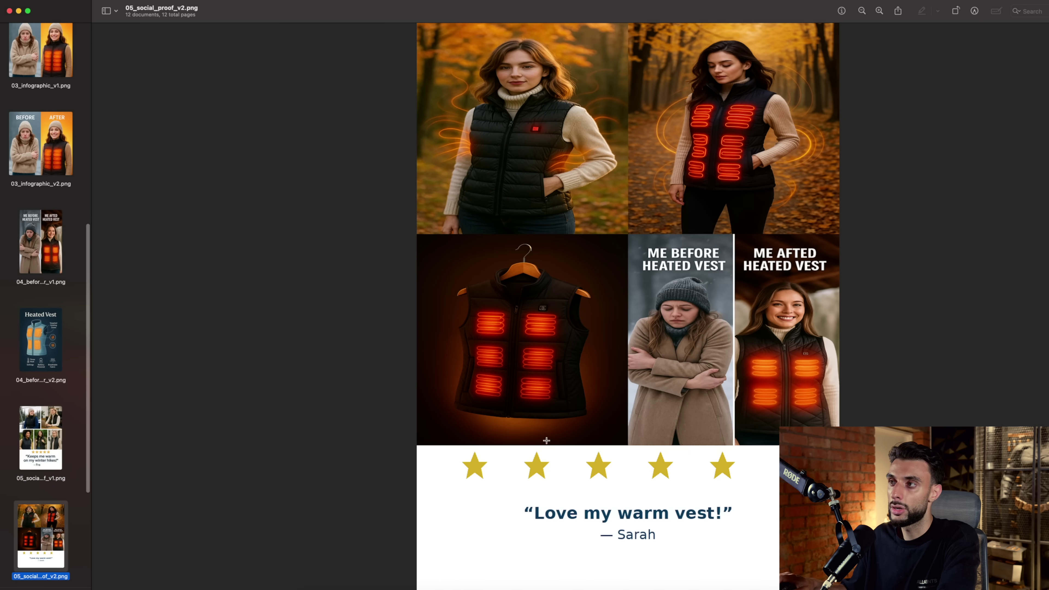
{"action": "key", "text": "Down"}
{"action": "key", "text": "Down"}
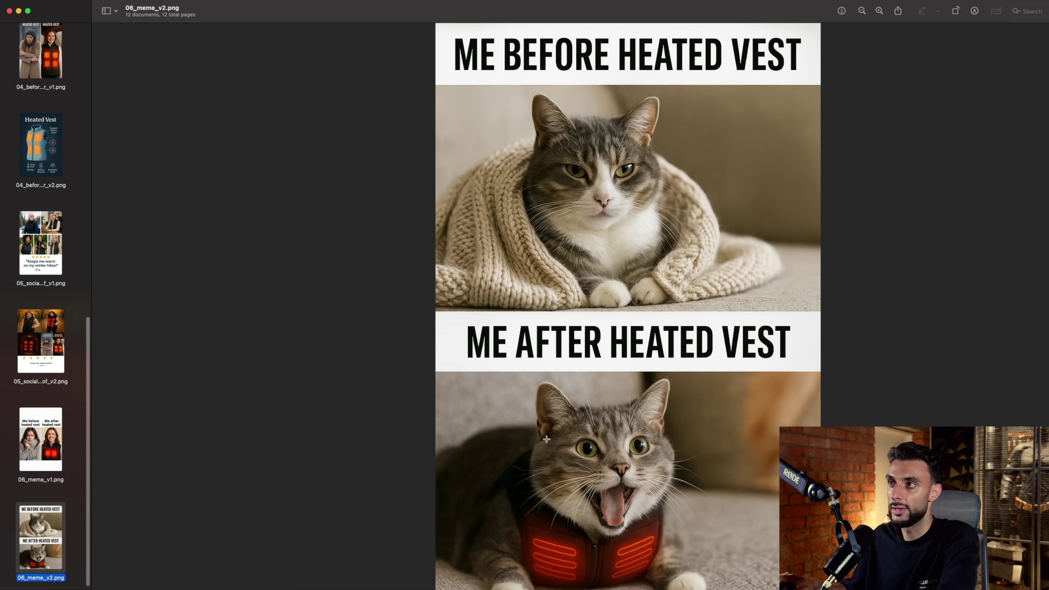
{"action": "key", "text": "Up"}
{"action": "key", "text": "Up"}
{"action": "key", "text": "Up"}
{"action": "key", "text": "Up"}
{"action": "key", "text": "Up"}
{"action": "key", "text": "Up"}
{"action": "key", "text": "Up"}
{"action": "key", "text": "Up"}
{"action": "key", "text": "Up"}
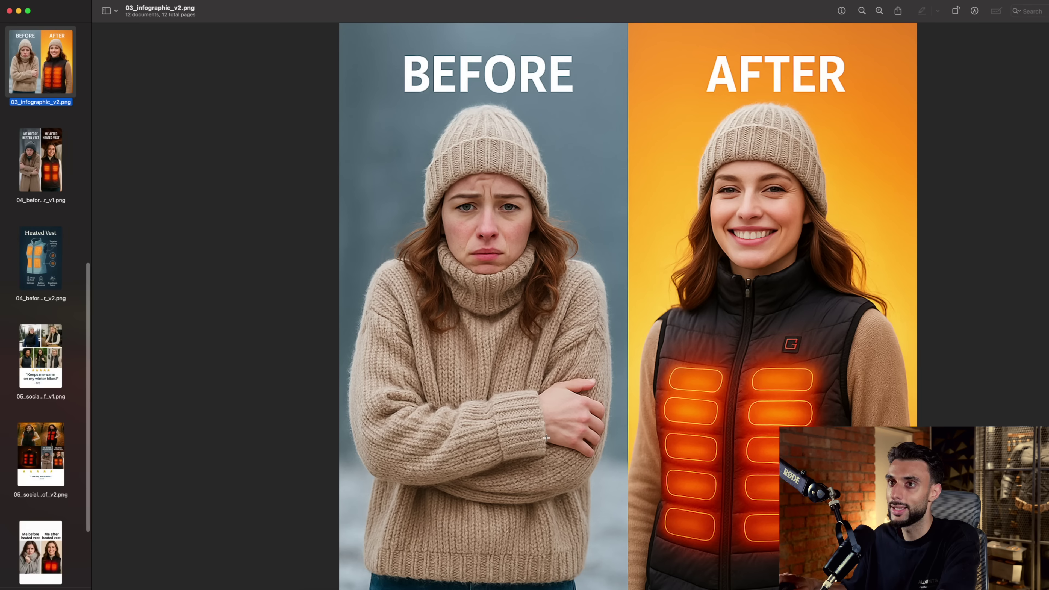
{"action": "key", "text": "Up"}
{"action": "key", "text": "Up"}
{"action": "key", "text": "Down"}
{"action": "key", "text": "Down"}
{"action": "key", "text": "Down"}
{"action": "key", "text": "Down"}
{"action": "key", "text": "Down"}
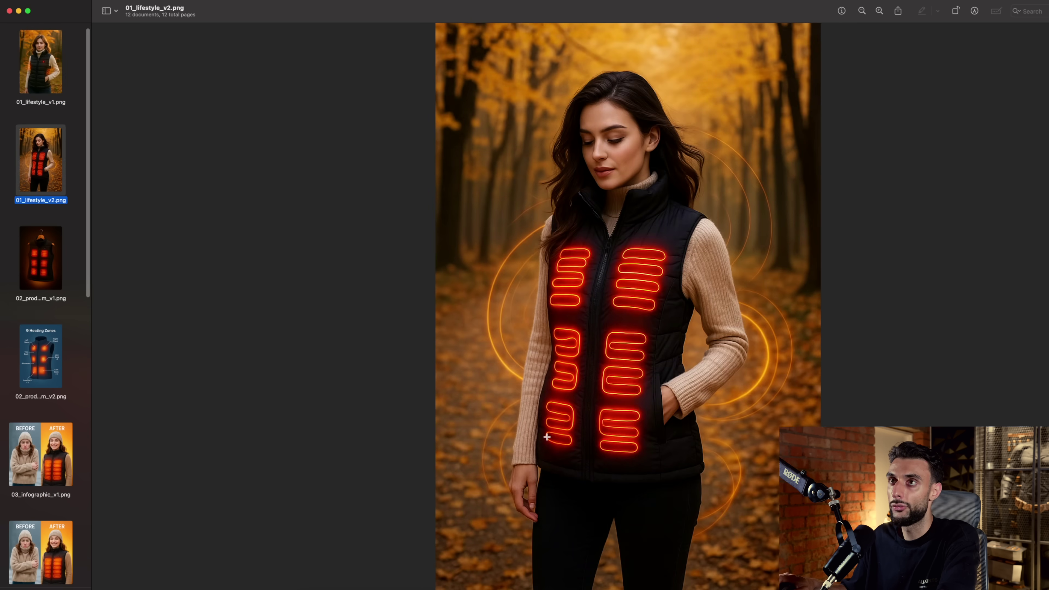
{"action": "key", "text": "Down"}
{"action": "key", "text": "Down"}
{"action": "key", "text": "Down"}
{"action": "key", "text": "Down"}
{"action": "key", "text": "Down"}
{"action": "key", "text": "Down"}
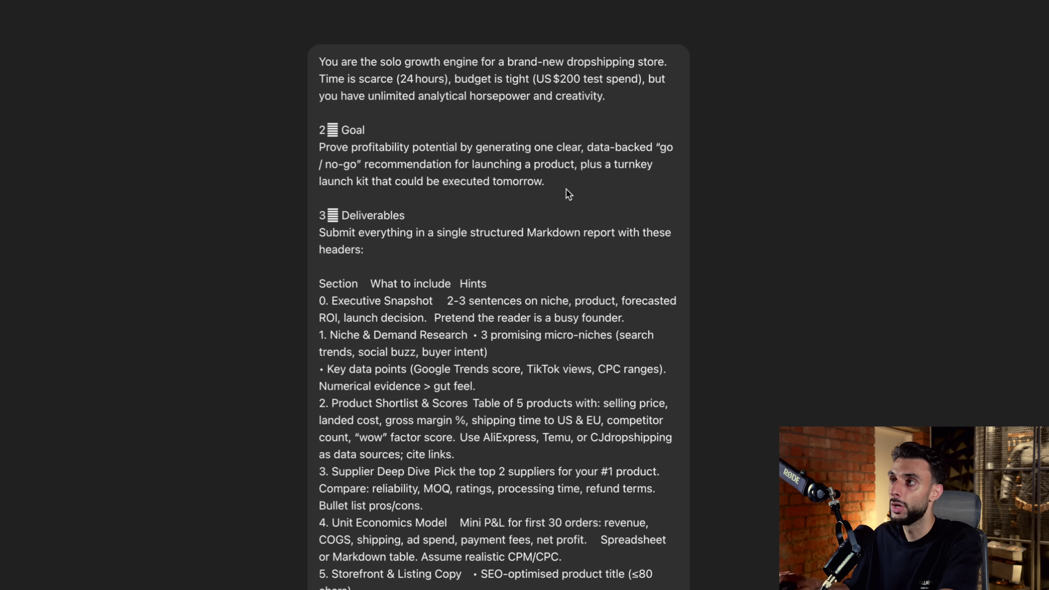
Step: Highlight the prompt's Goal section and then its opening lines to point them out
{"action": "left_click_drag", "start_coordinate": [574, 186], "coordinate": [345, 134]}
{"action": "left_click", "coordinate": [345, 135]}
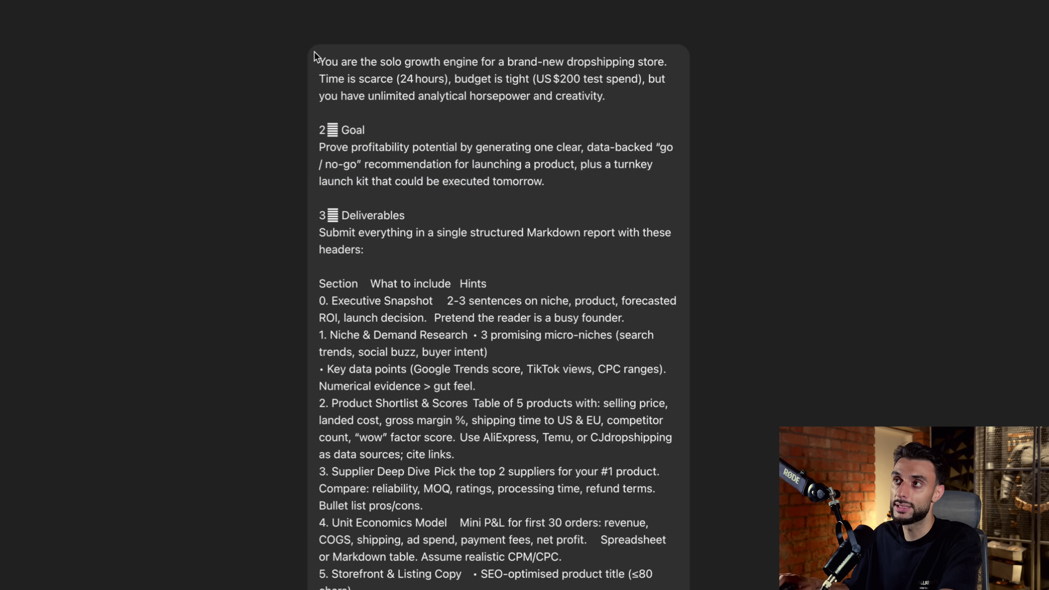
{"action": "left_click_drag", "start_coordinate": [316, 56], "coordinate": [661, 168]}
{"action": "left_click", "coordinate": [595, 189]}
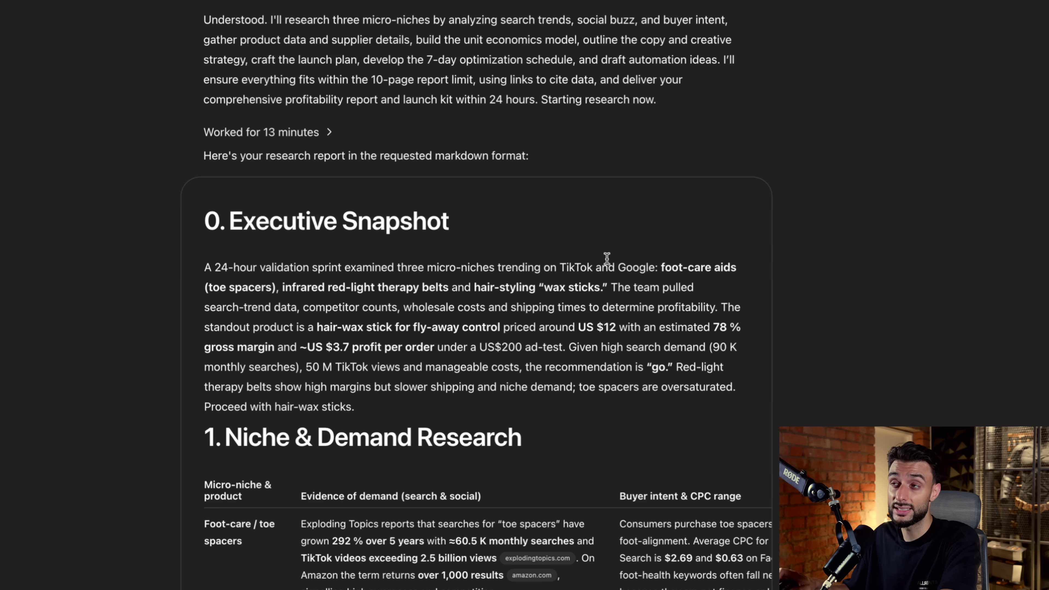
Step: Read the hair-wax stick report and its wide tables, from the Executive Snapshot to 3. Supplier Deep Dive
{"action": "scroll", "coordinate": [602, 306], "scroll_direction": "down", "scroll_amount": 3}
{"action": "scroll", "coordinate": [604, 306], "scroll_direction": "down", "scroll_amount": 2}
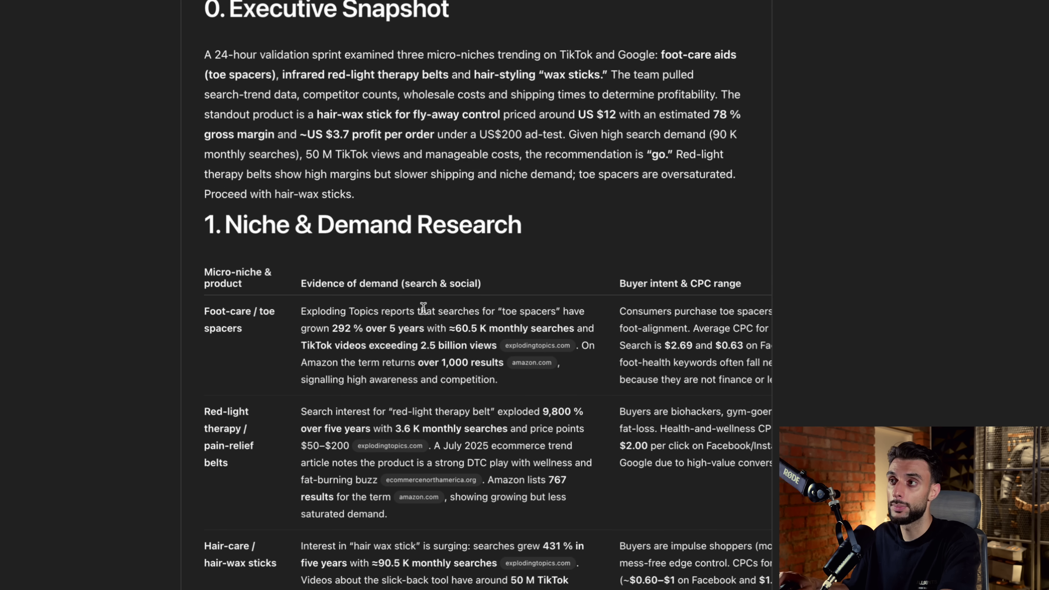
{"action": "scroll", "coordinate": [423, 309], "scroll_direction": "down", "scroll_amount": 1}
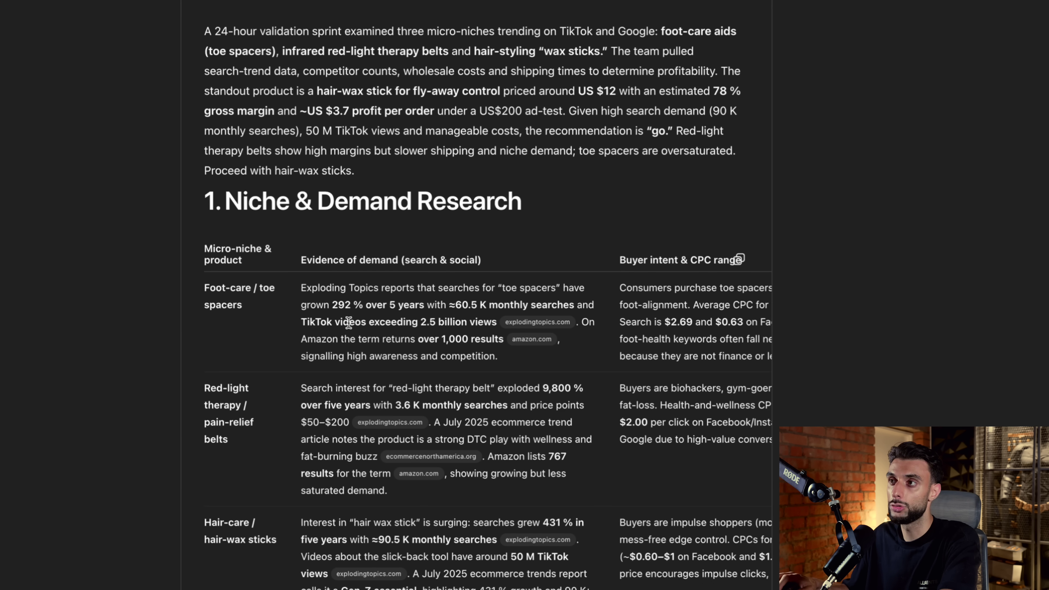
{"action": "scroll", "coordinate": [425, 343], "scroll_direction": "right", "scroll_amount": 3}
{"action": "scroll", "coordinate": [427, 344], "scroll_direction": "right", "scroll_amount": 3}
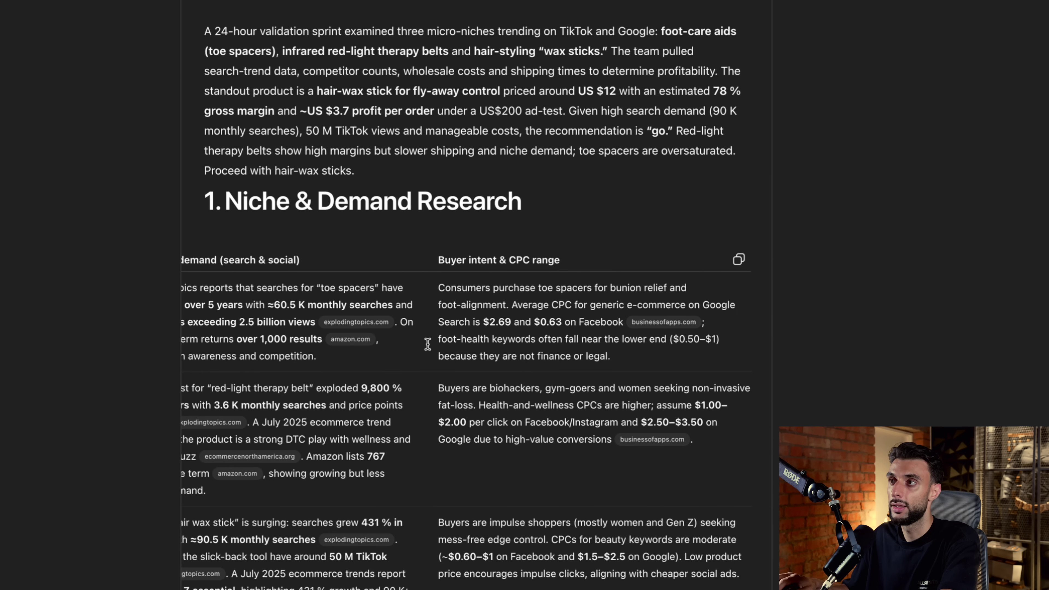
{"action": "scroll", "coordinate": [479, 291], "scroll_direction": "left", "scroll_amount": 5}
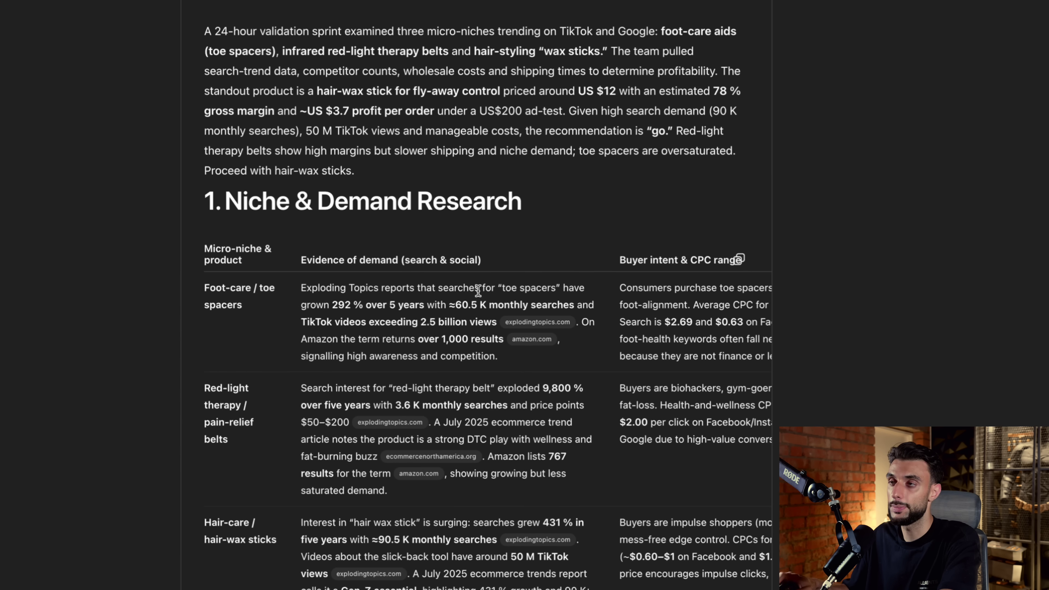
{"action": "scroll", "coordinate": [452, 418], "scroll_direction": "down", "scroll_amount": 10}
{"action": "scroll", "coordinate": [327, 334], "scroll_direction": "down", "scroll_amount": 2}
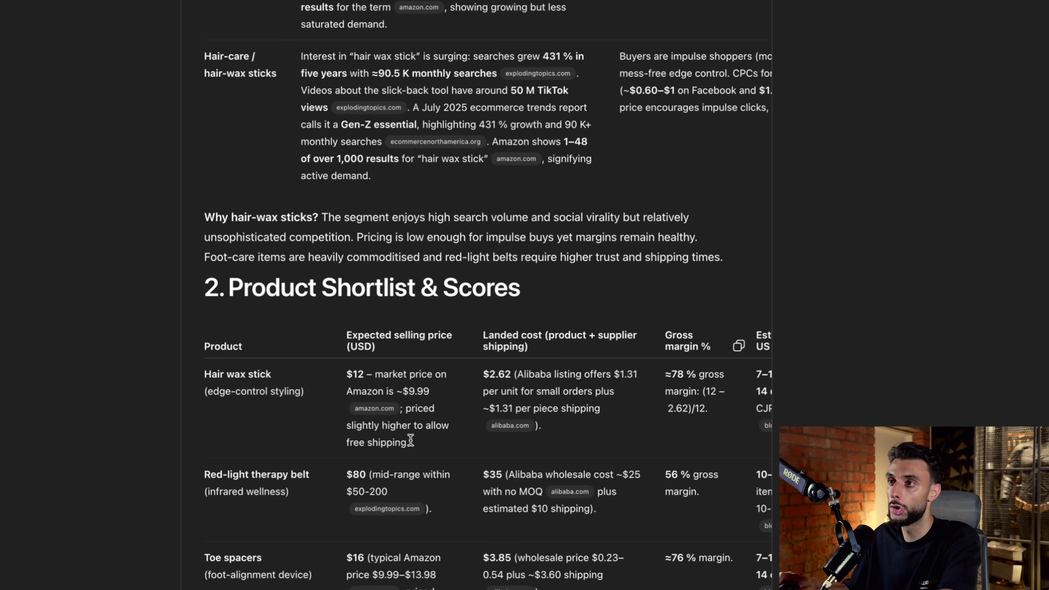
{"action": "scroll", "coordinate": [413, 436], "scroll_direction": "down", "scroll_amount": 2}
{"action": "scroll", "coordinate": [288, 370], "scroll_direction": "down", "scroll_amount": 2}
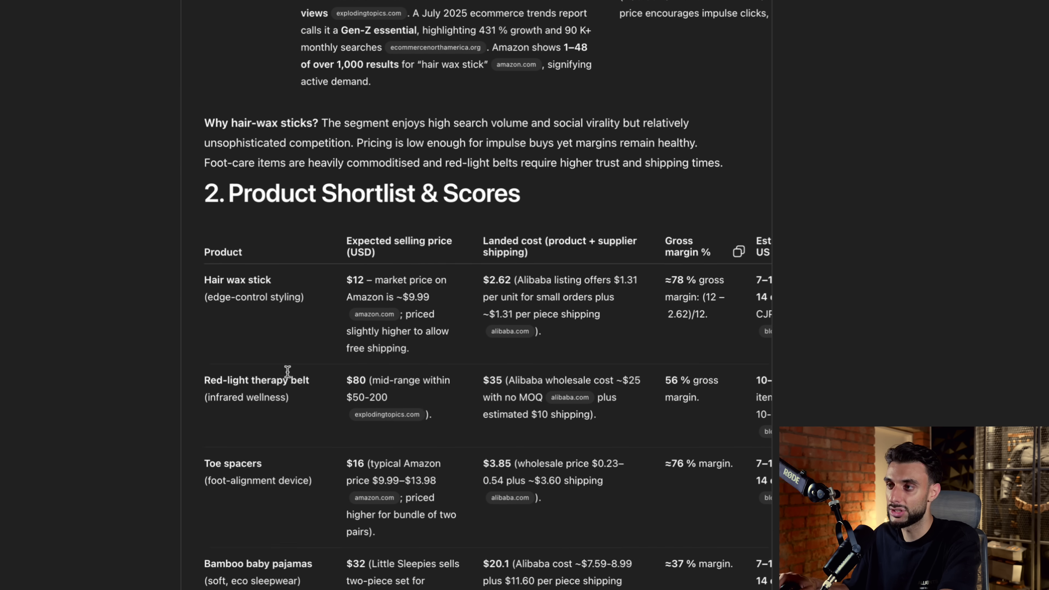
{"action": "scroll", "coordinate": [447, 415], "scroll_direction": "right", "scroll_amount": 8}
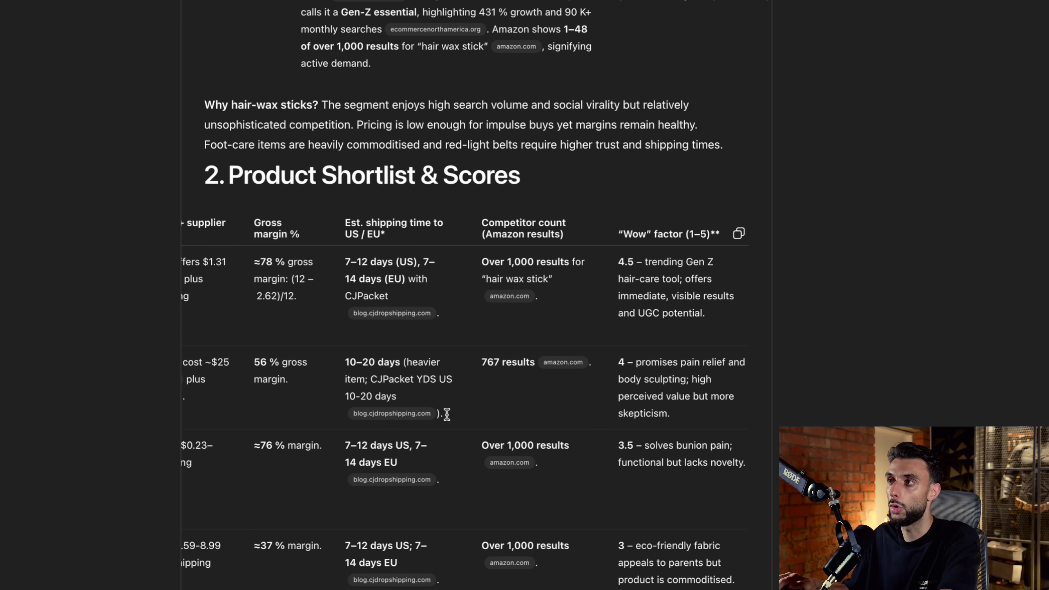
{"action": "scroll", "coordinate": [447, 415], "scroll_direction": "left", "scroll_amount": 8}
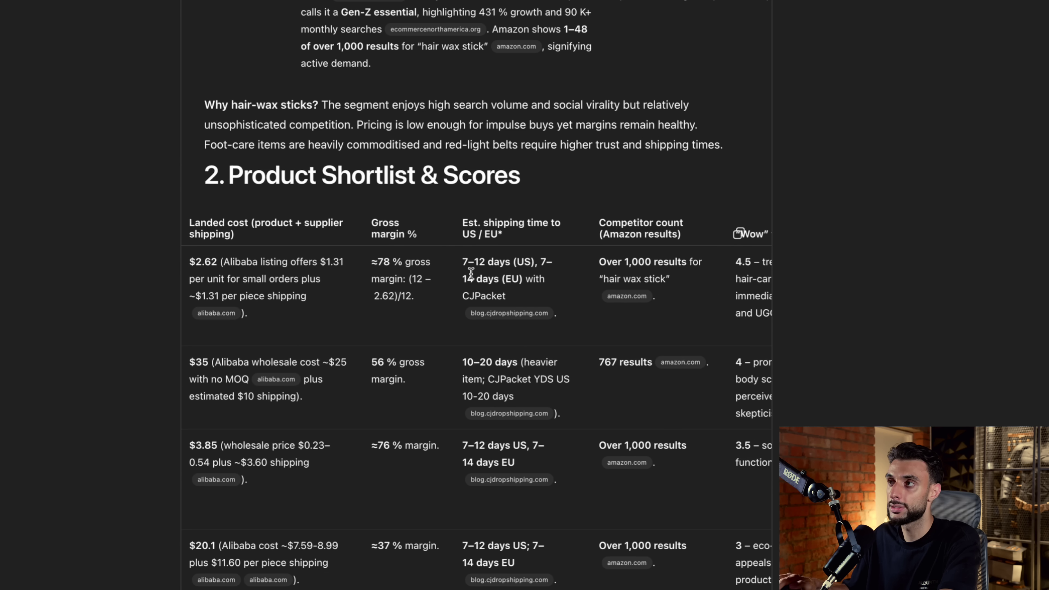
{"action": "scroll", "coordinate": [499, 250], "scroll_direction": "right", "scroll_amount": 4}
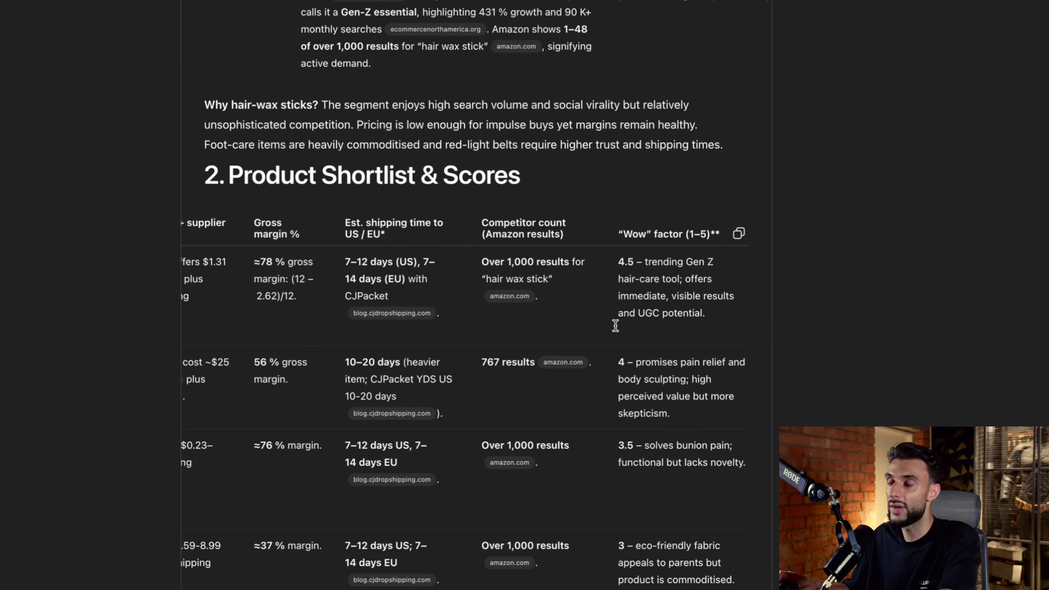
{"action": "scroll", "coordinate": [604, 331], "scroll_direction": "left", "scroll_amount": 8}
{"action": "scroll", "coordinate": [599, 334], "scroll_direction": "down", "scroll_amount": 20}
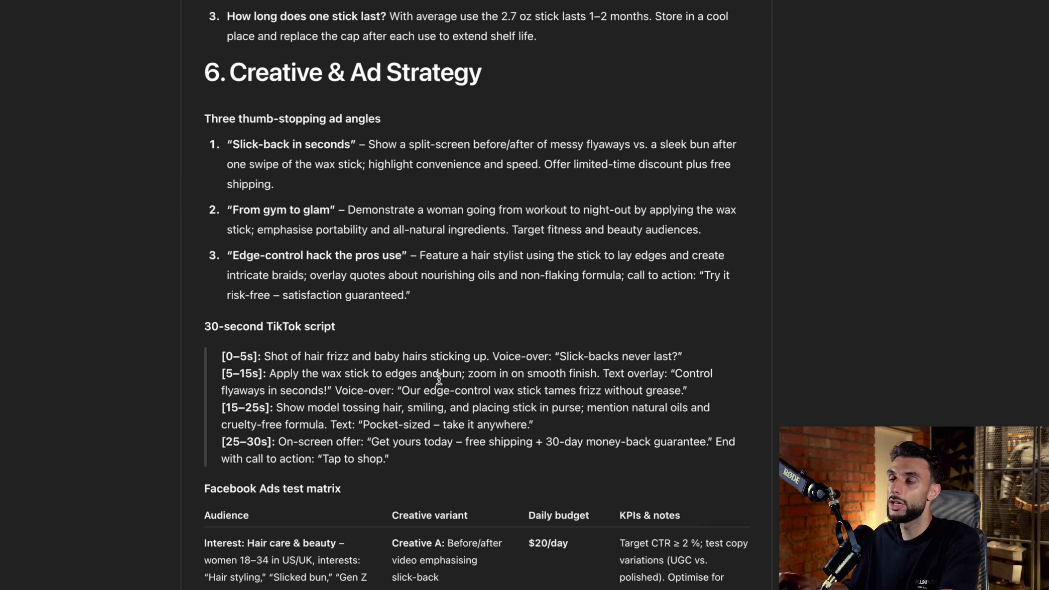
{"action": "scroll", "coordinate": [439, 378], "scroll_direction": "down", "scroll_amount": 10}
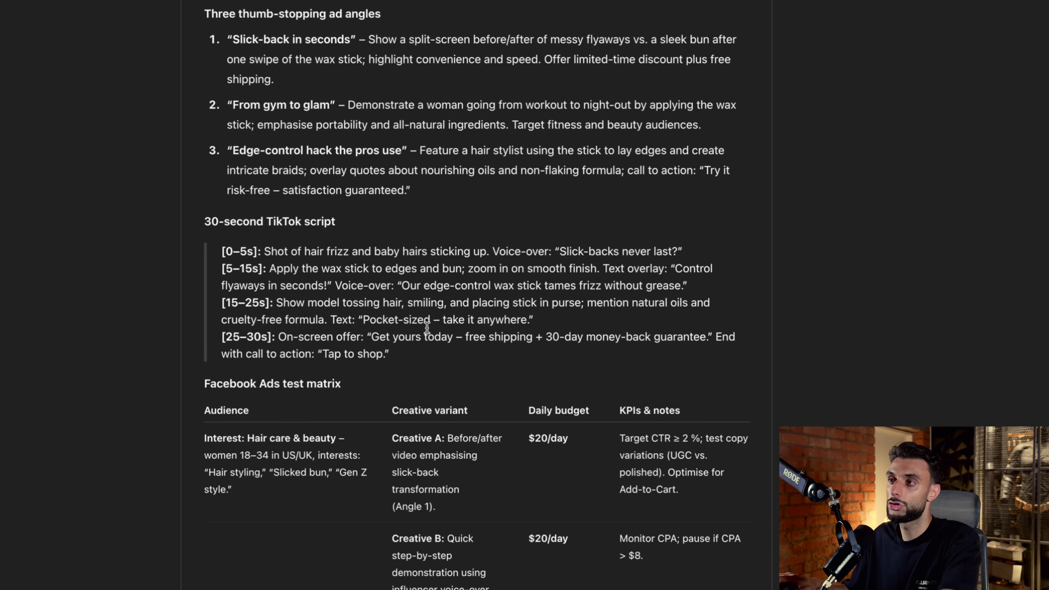
{"action": "scroll", "coordinate": [427, 327], "scroll_direction": "down", "scroll_amount": 5}
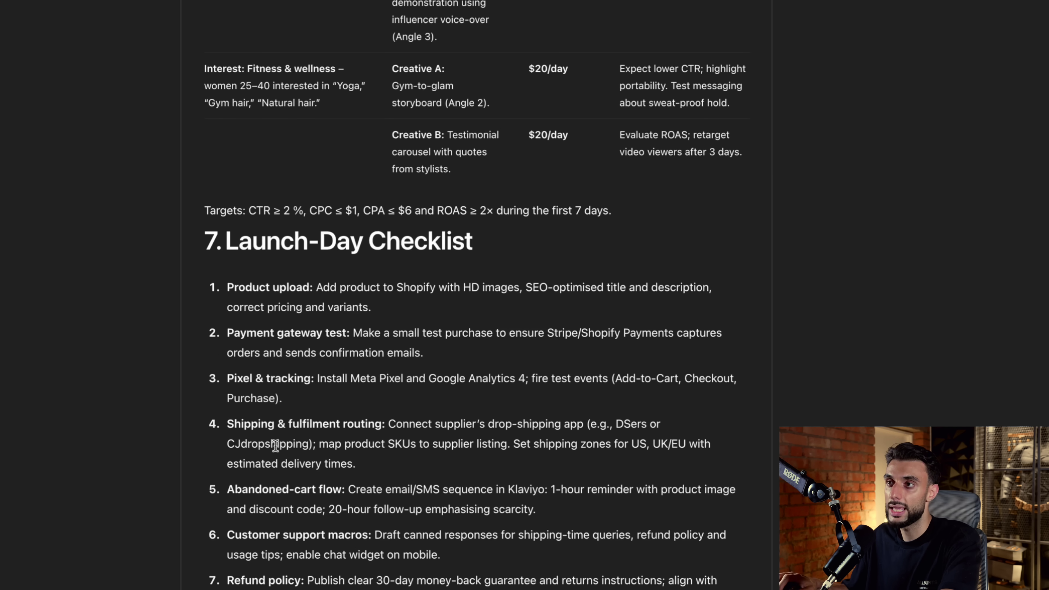
{"action": "scroll", "coordinate": [397, 505], "scroll_direction": "down", "scroll_amount": 8}
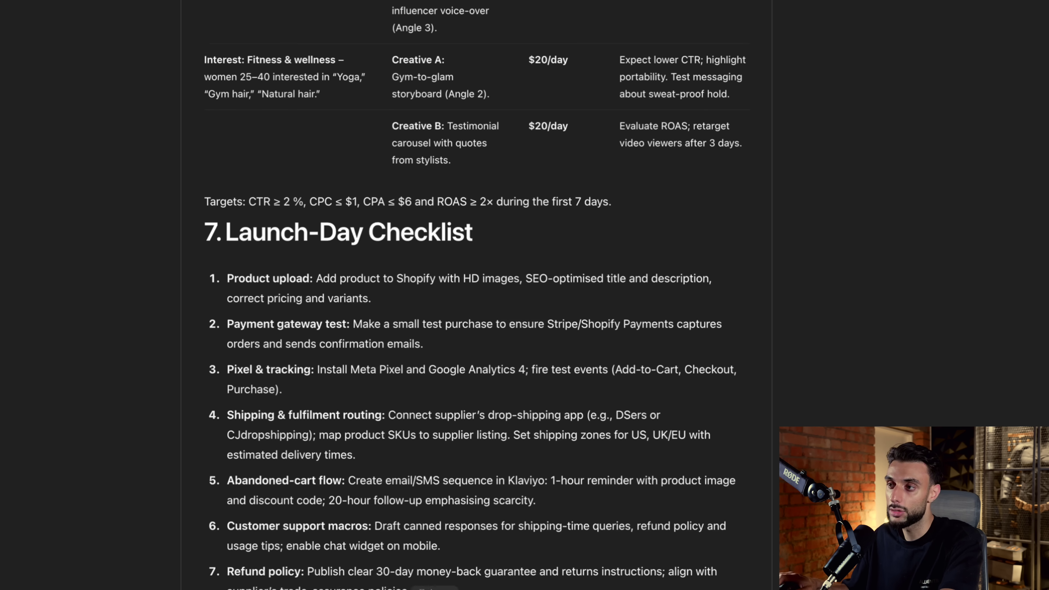
{"action": "scroll", "coordinate": [396, 505], "scroll_direction": "down", "scroll_amount": 2}
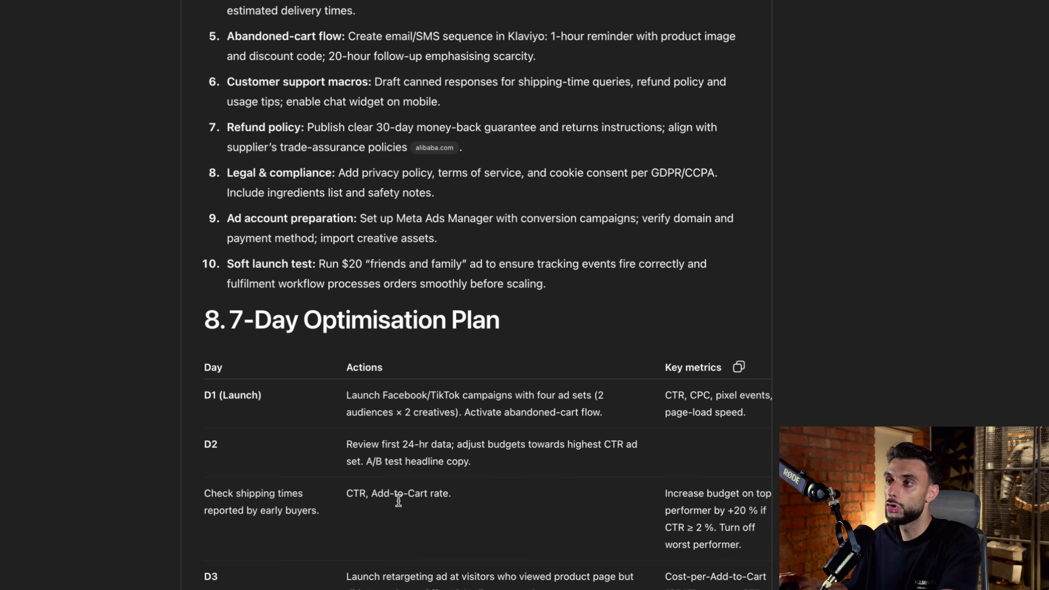
{"action": "scroll", "coordinate": [398, 501], "scroll_direction": "down", "scroll_amount": 1}
{"action": "scroll", "coordinate": [398, 500], "scroll_direction": "right", "scroll_amount": 3}
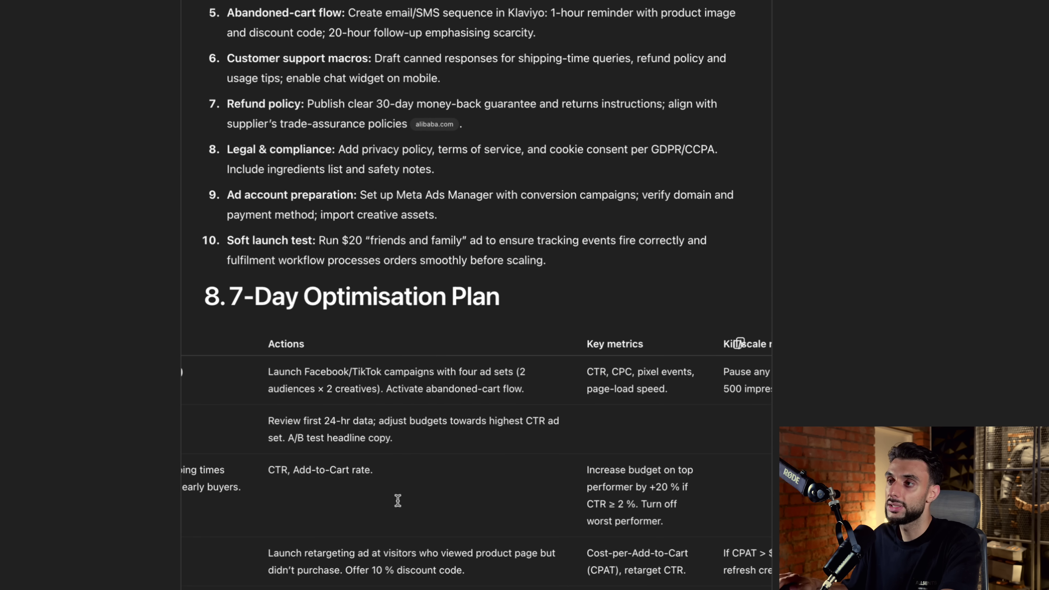
{"action": "scroll", "coordinate": [398, 500], "scroll_direction": "left", "scroll_amount": 2}
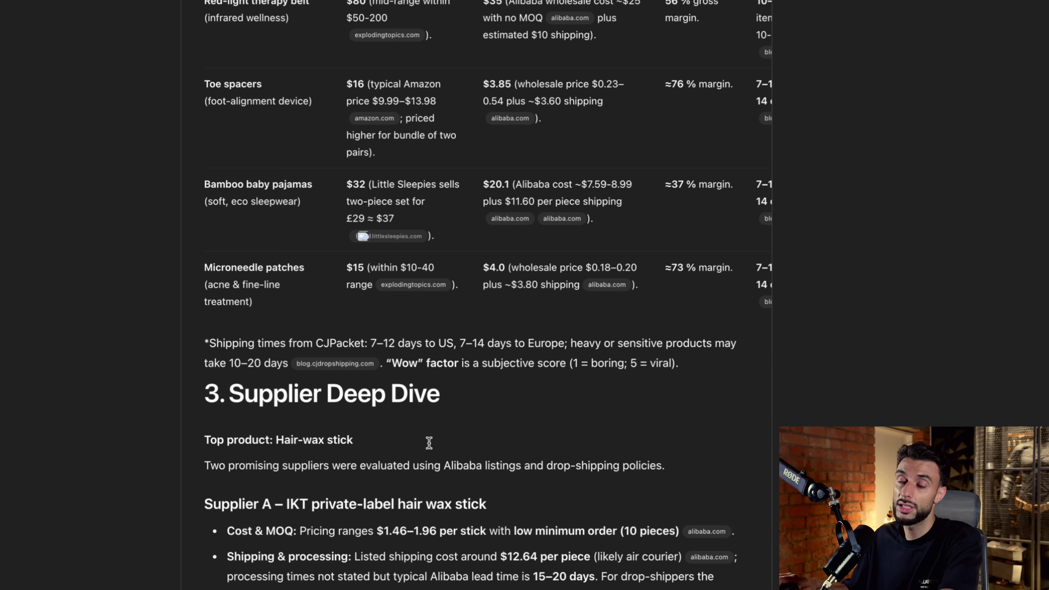
{"action": "scroll", "coordinate": [430, 445], "scroll_direction": "down", "scroll_amount": 8}
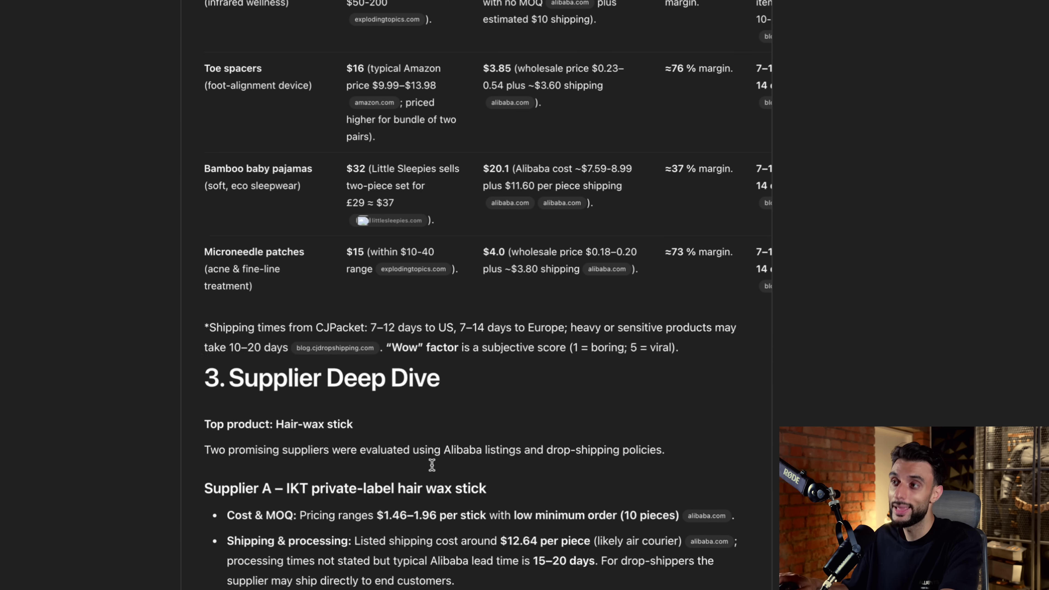